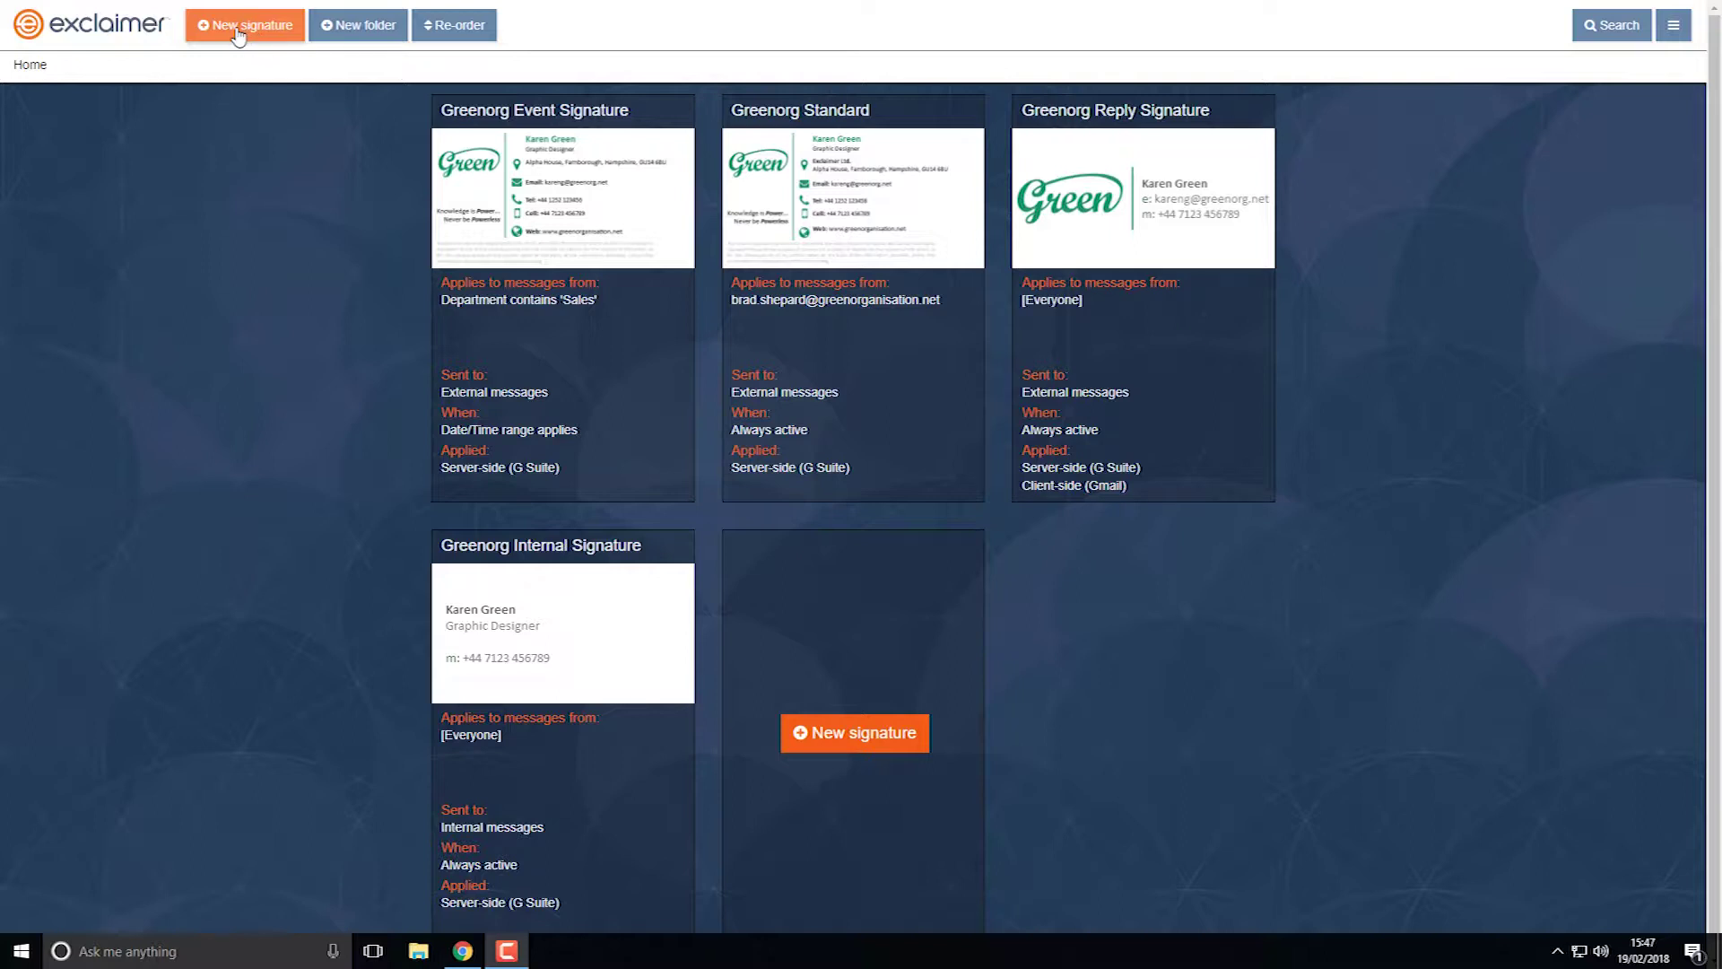
Step: Open the Greenorg Event Signature in the signature design editor
mouse_move(501, 149)
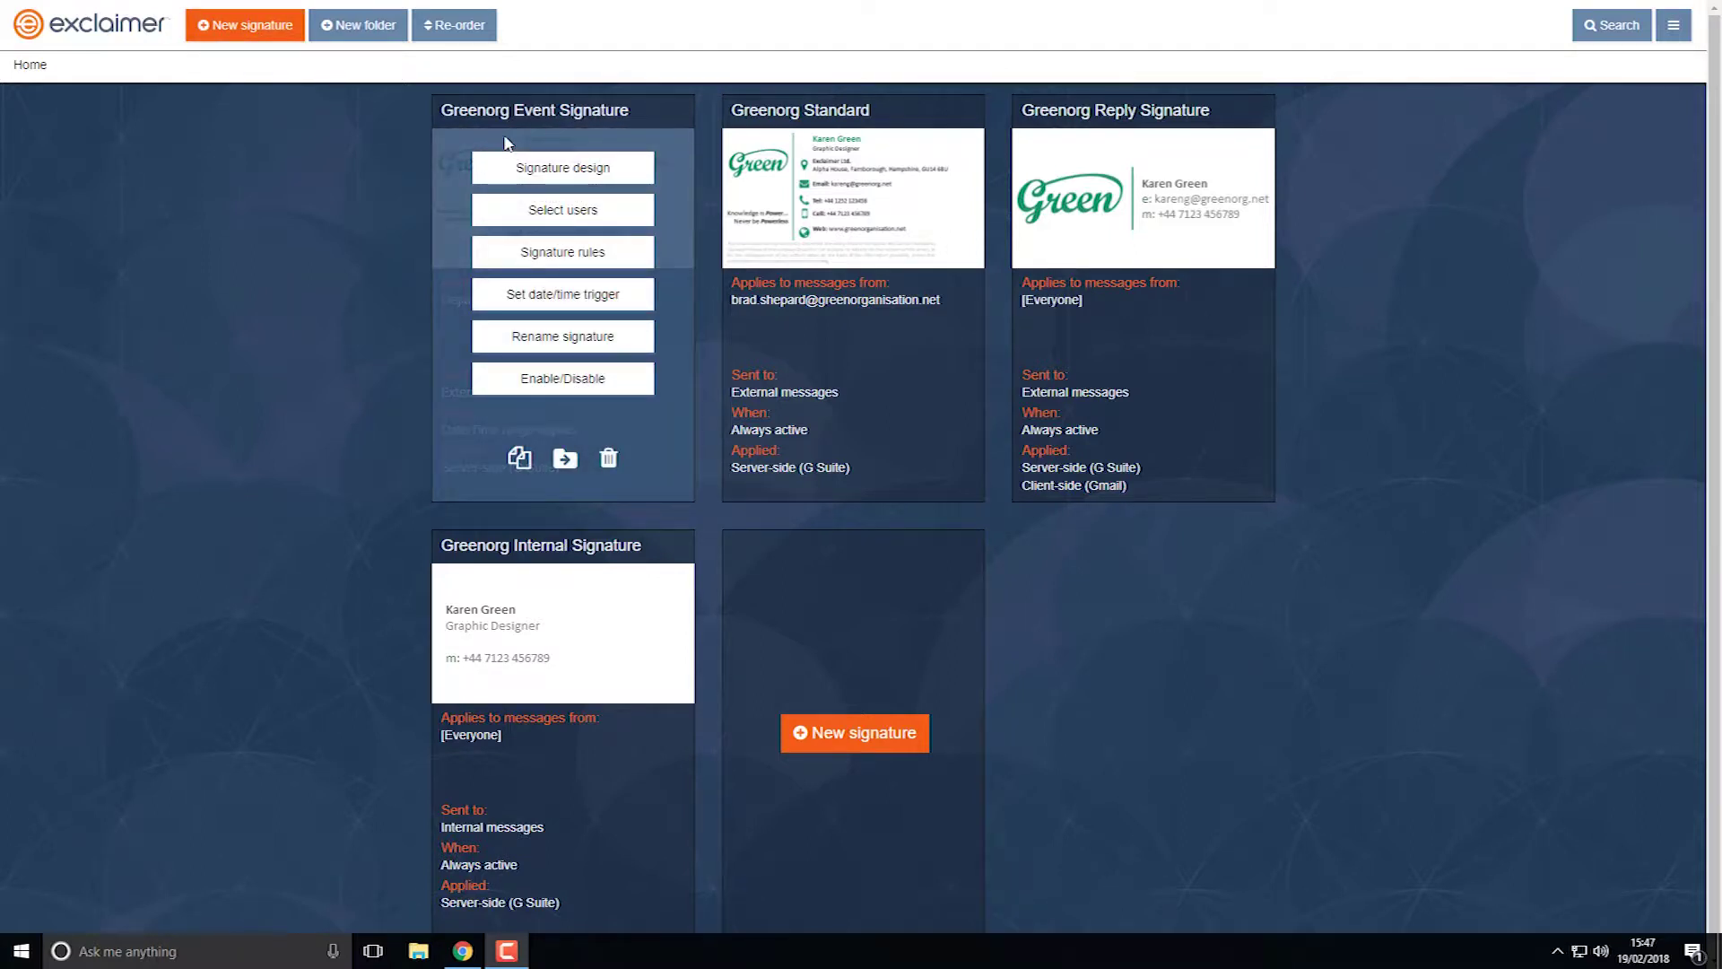
left_click(536, 171)
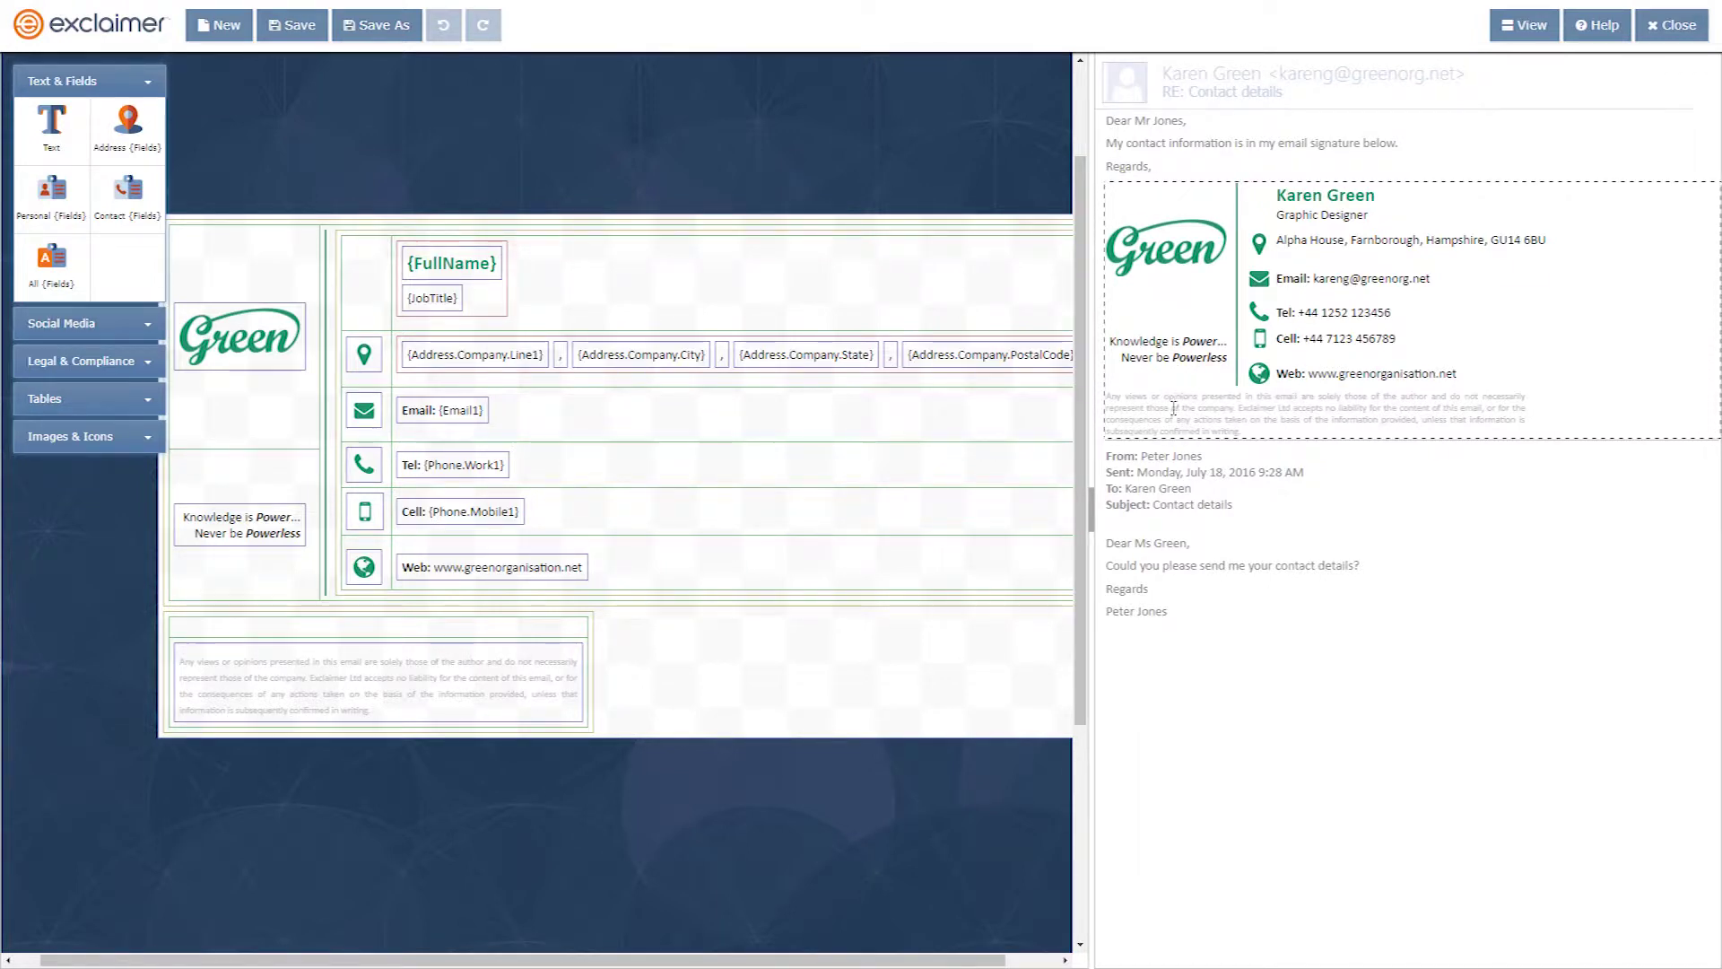
Step: Add a Banner above the disclaimer and upload watch-our-signature-webinars from Company Logo and Assets
left_click(77, 436)
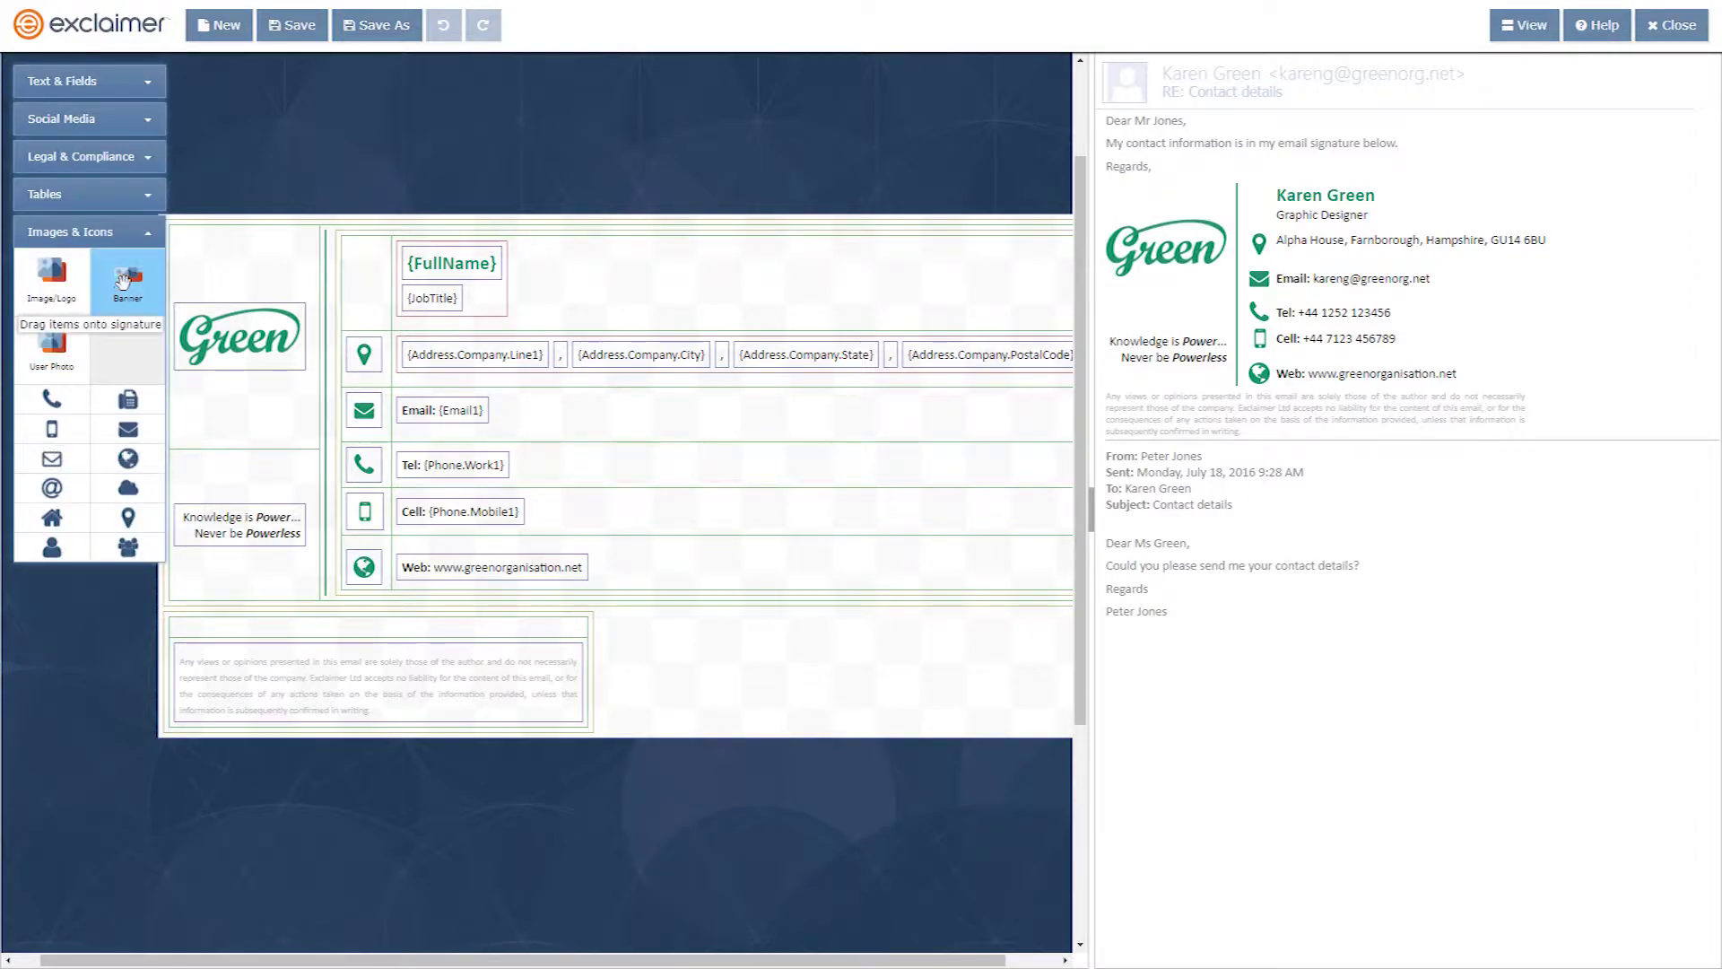
left_click_drag(128, 280, 310, 625)
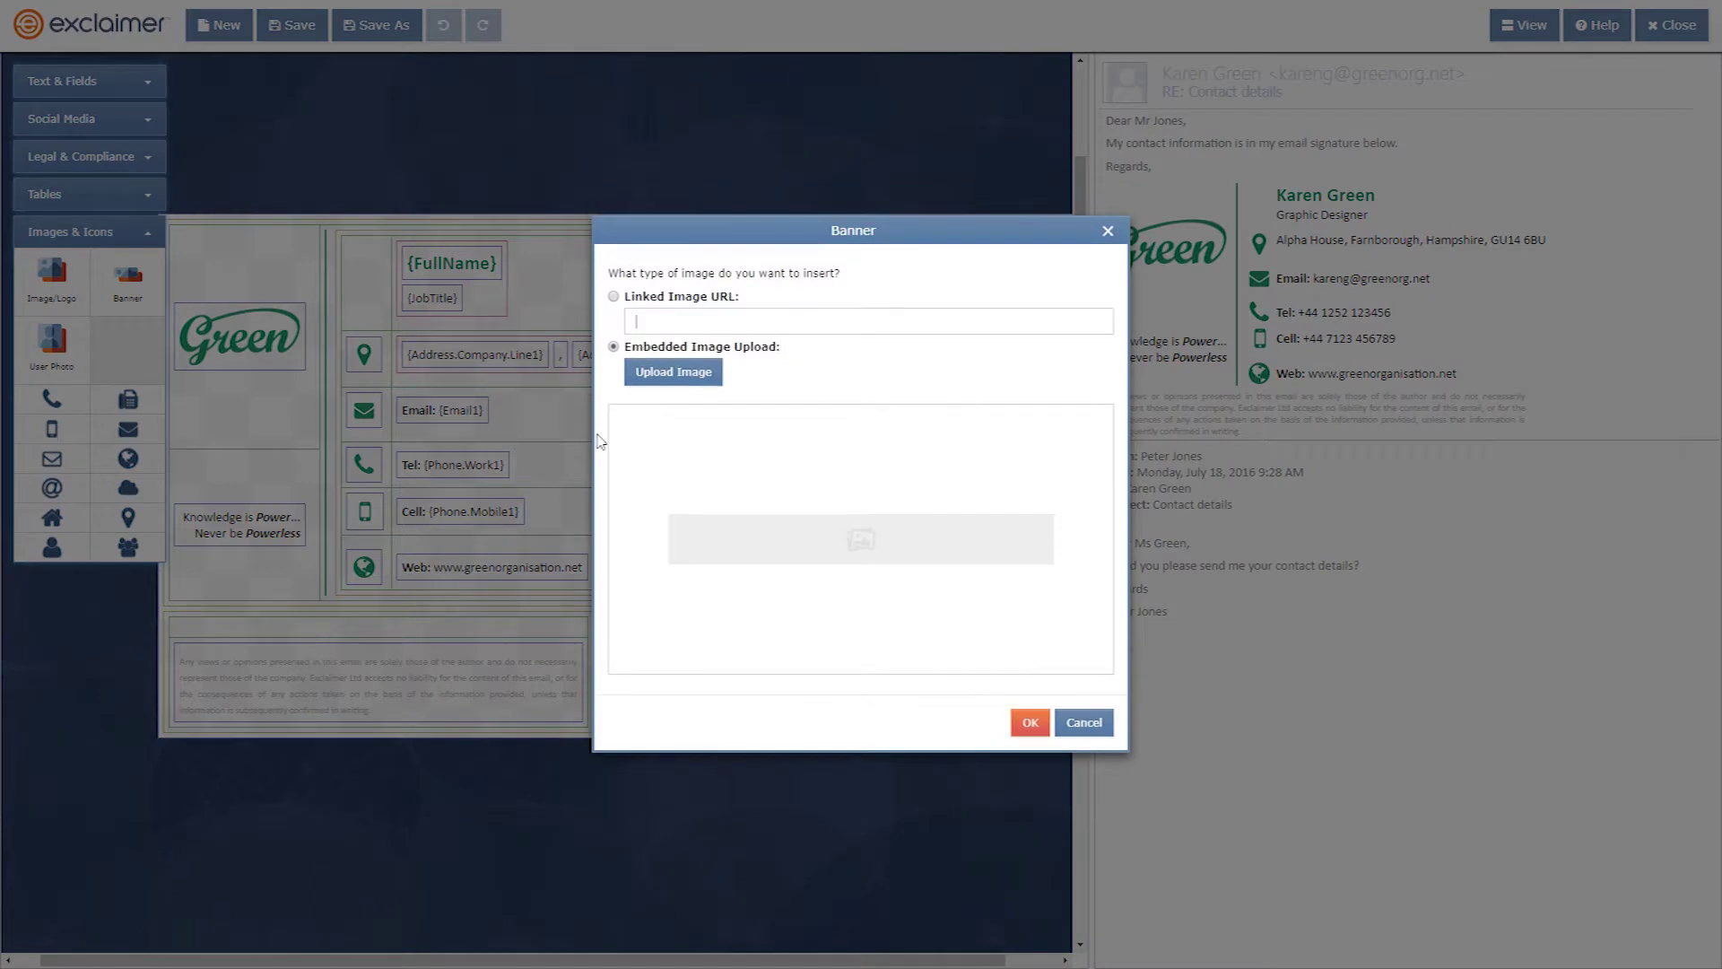
left_click(668, 377)
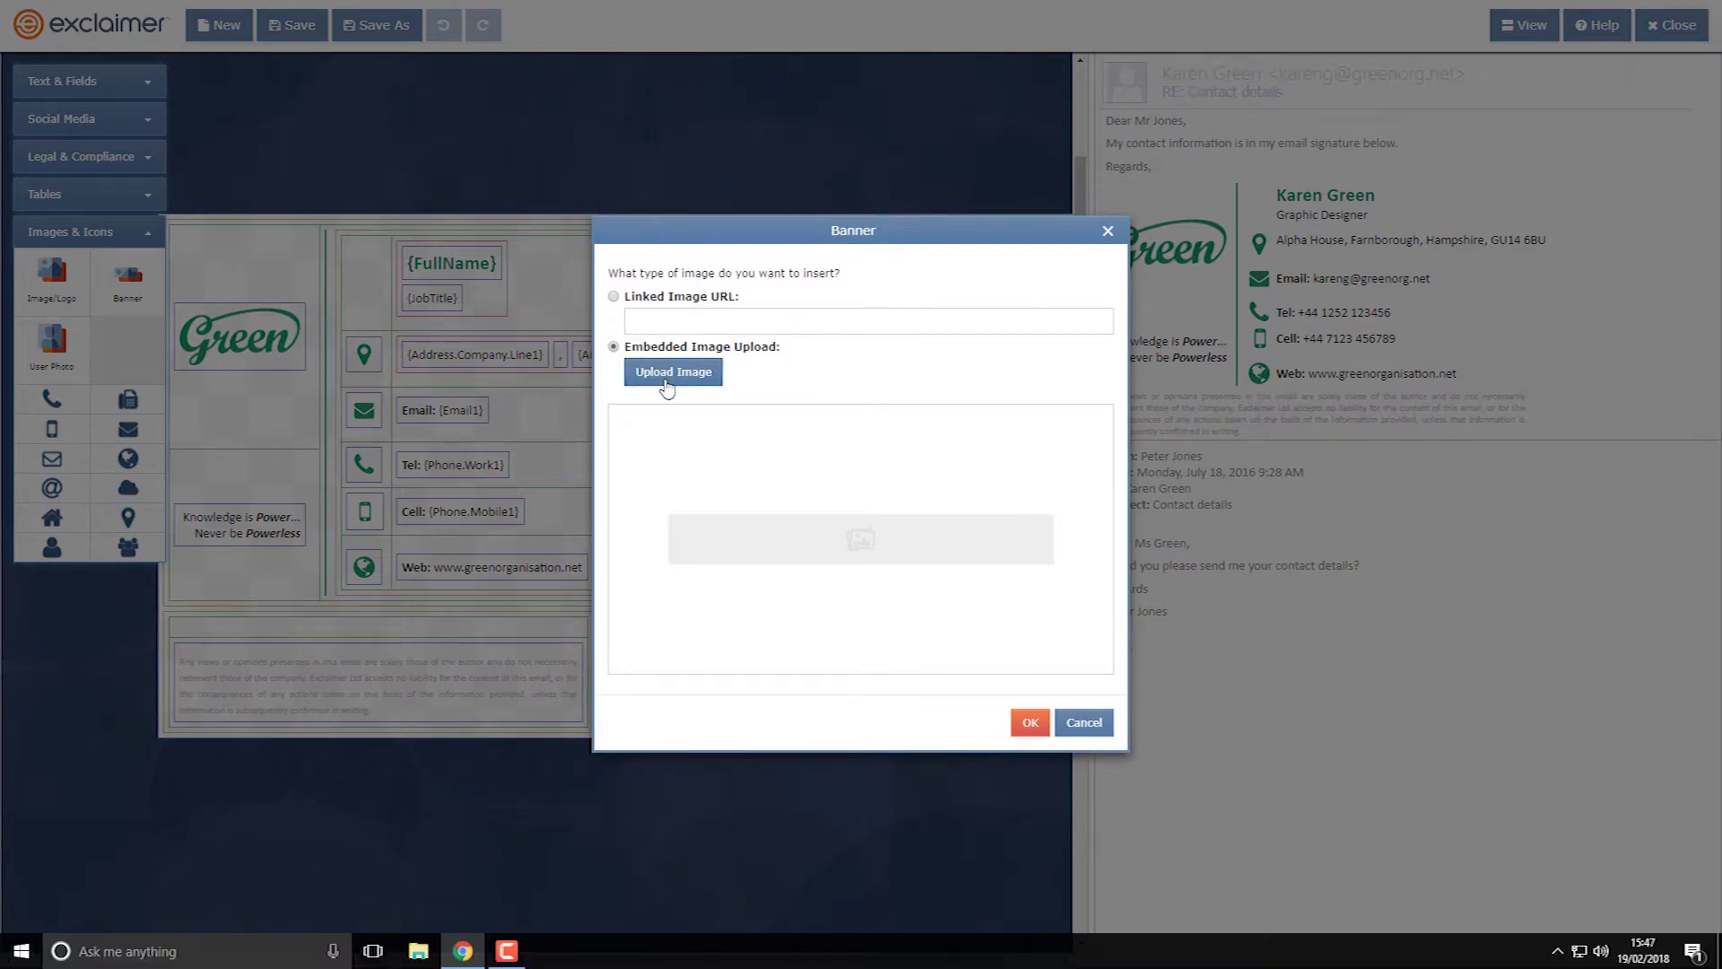
left_click(269, 257)
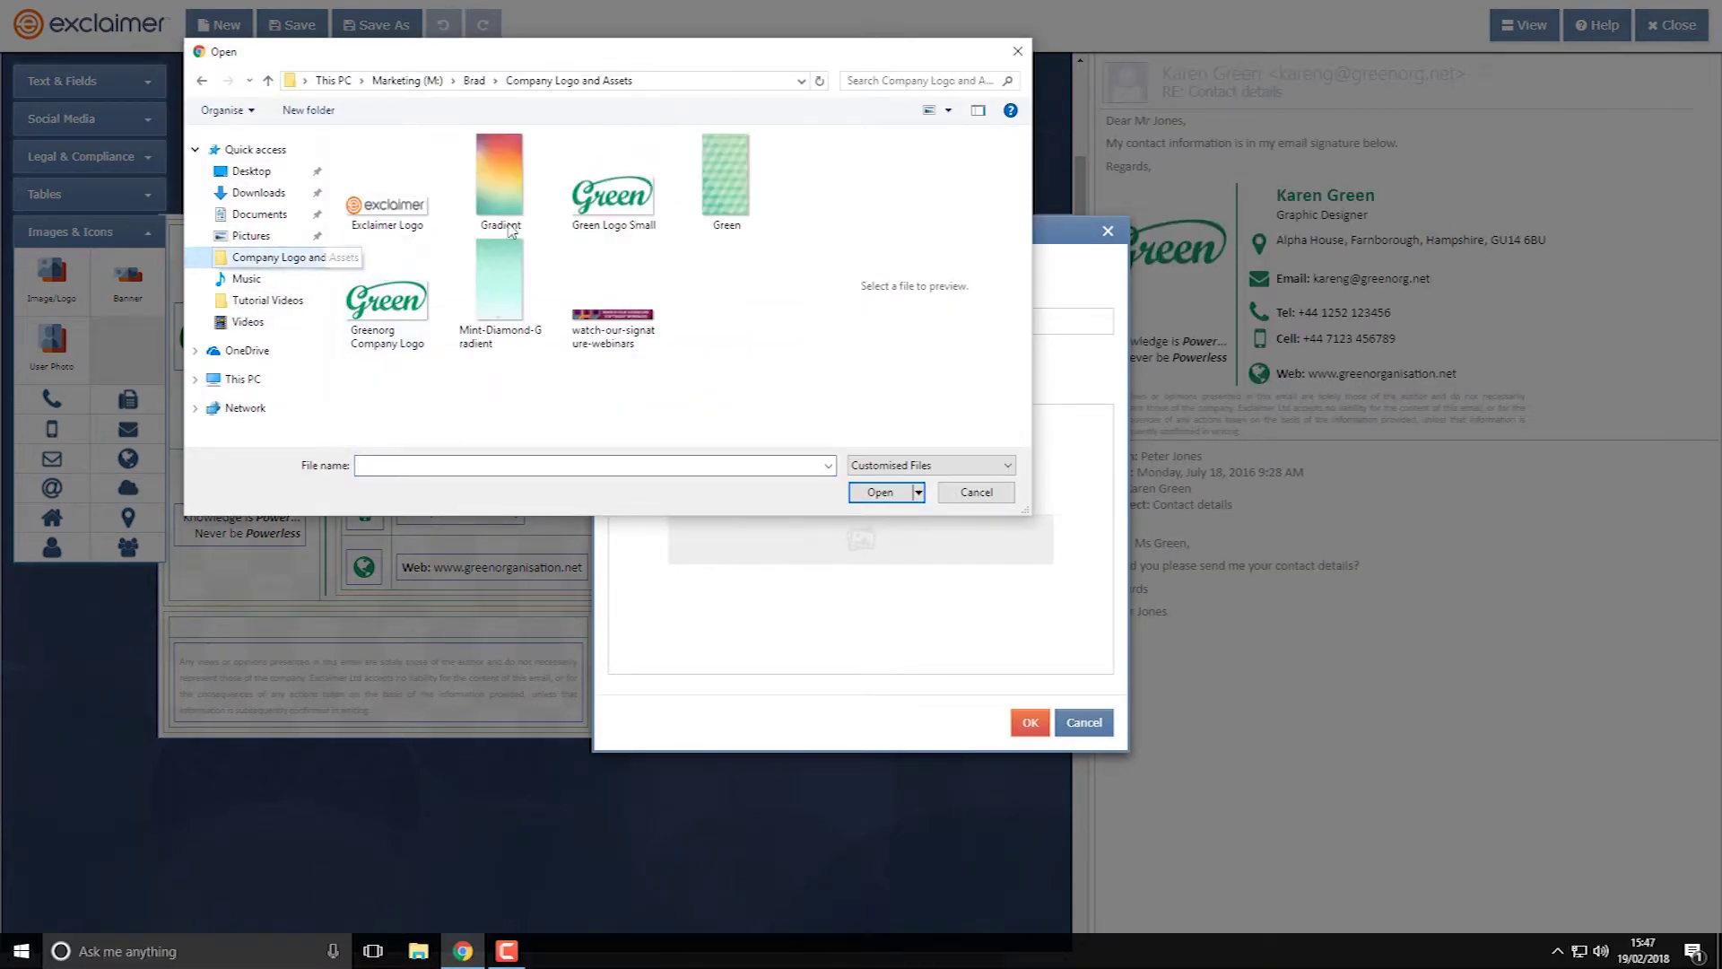
left_click(609, 308)
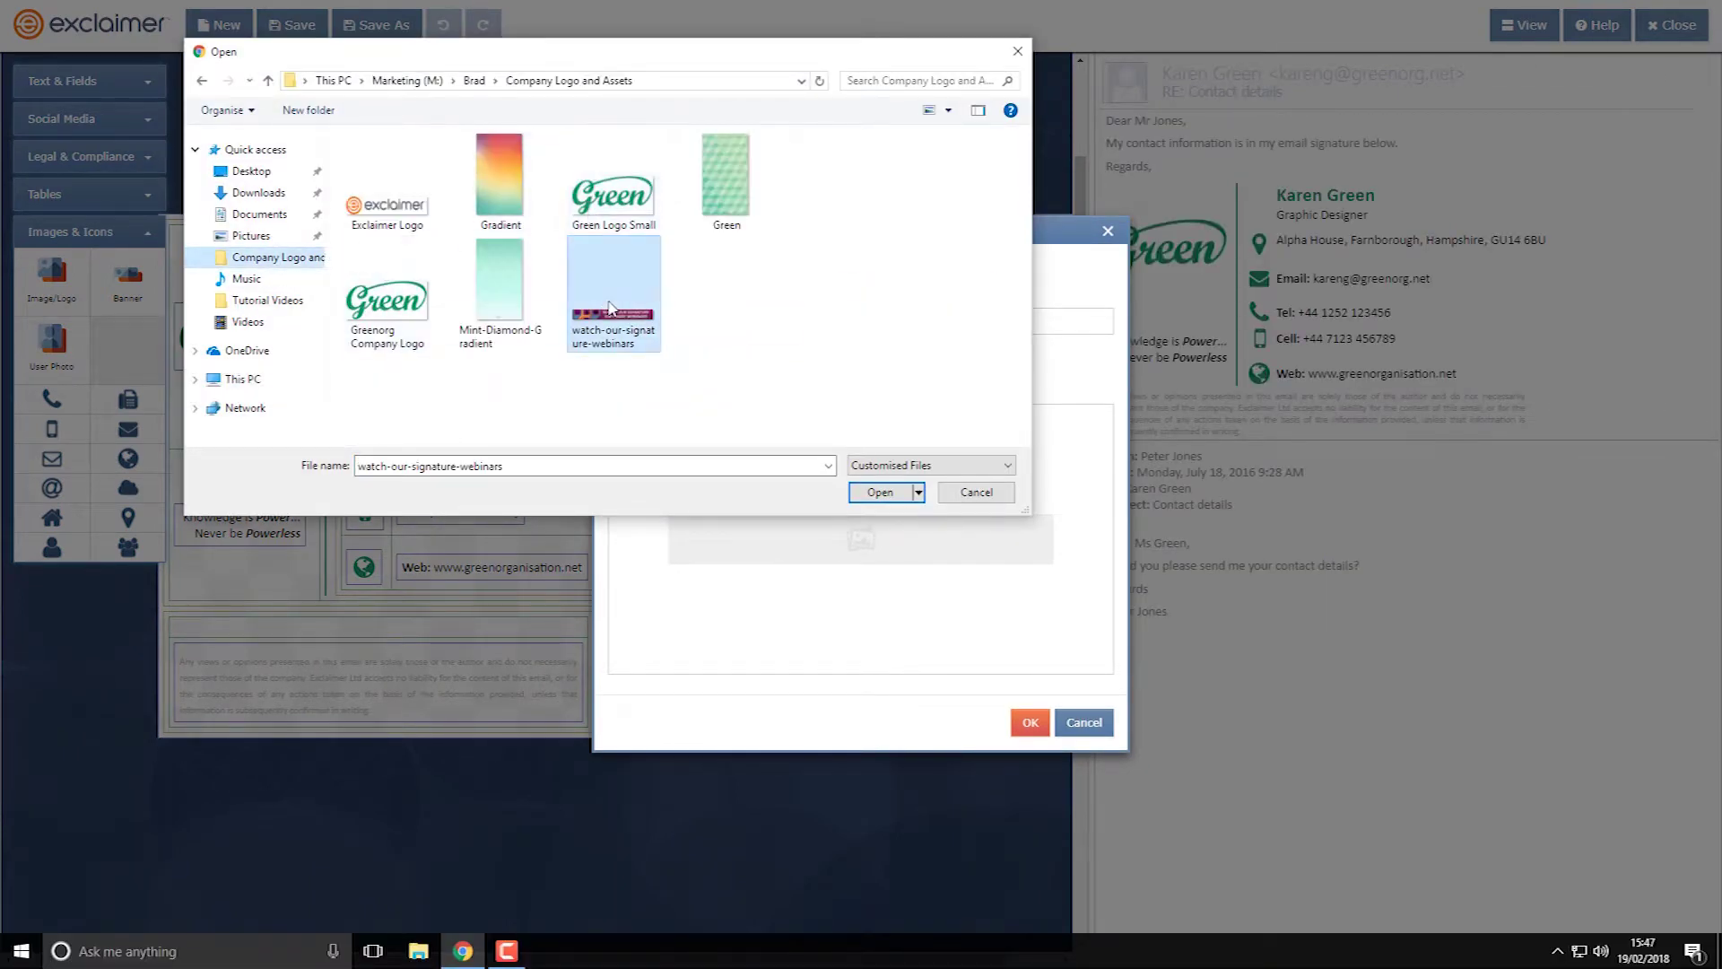
left_click(884, 492)
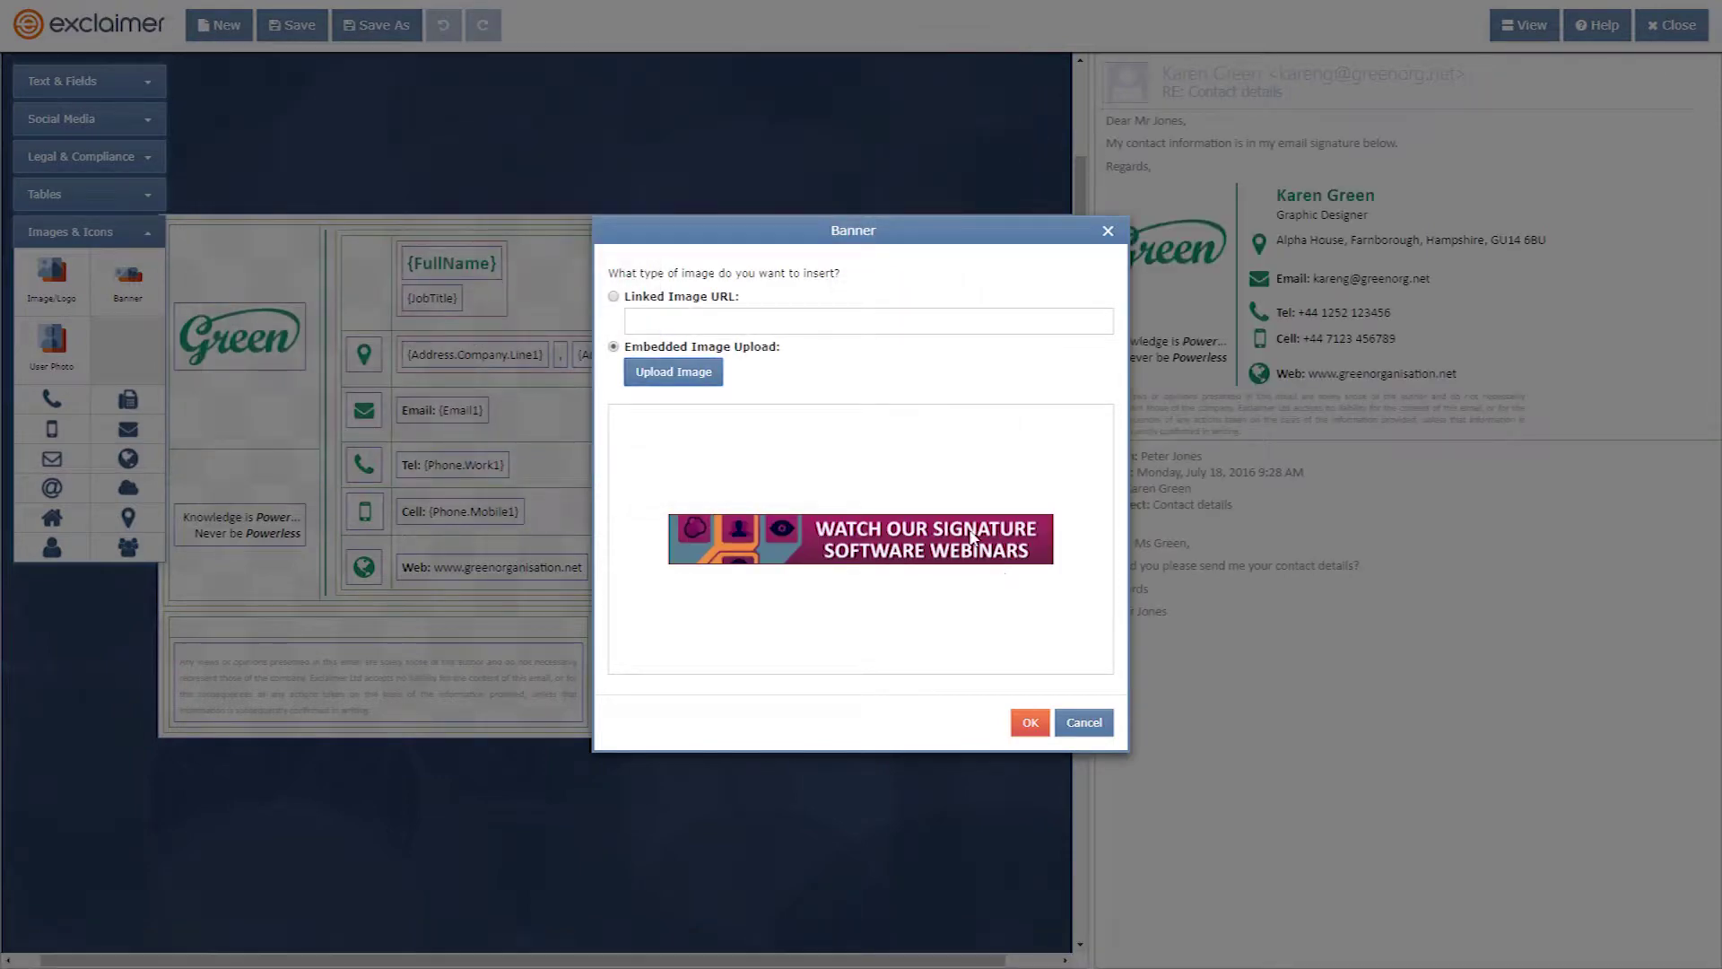
Step: Insert the webinar banner and give it 10 px top padding only
left_click(1016, 723)
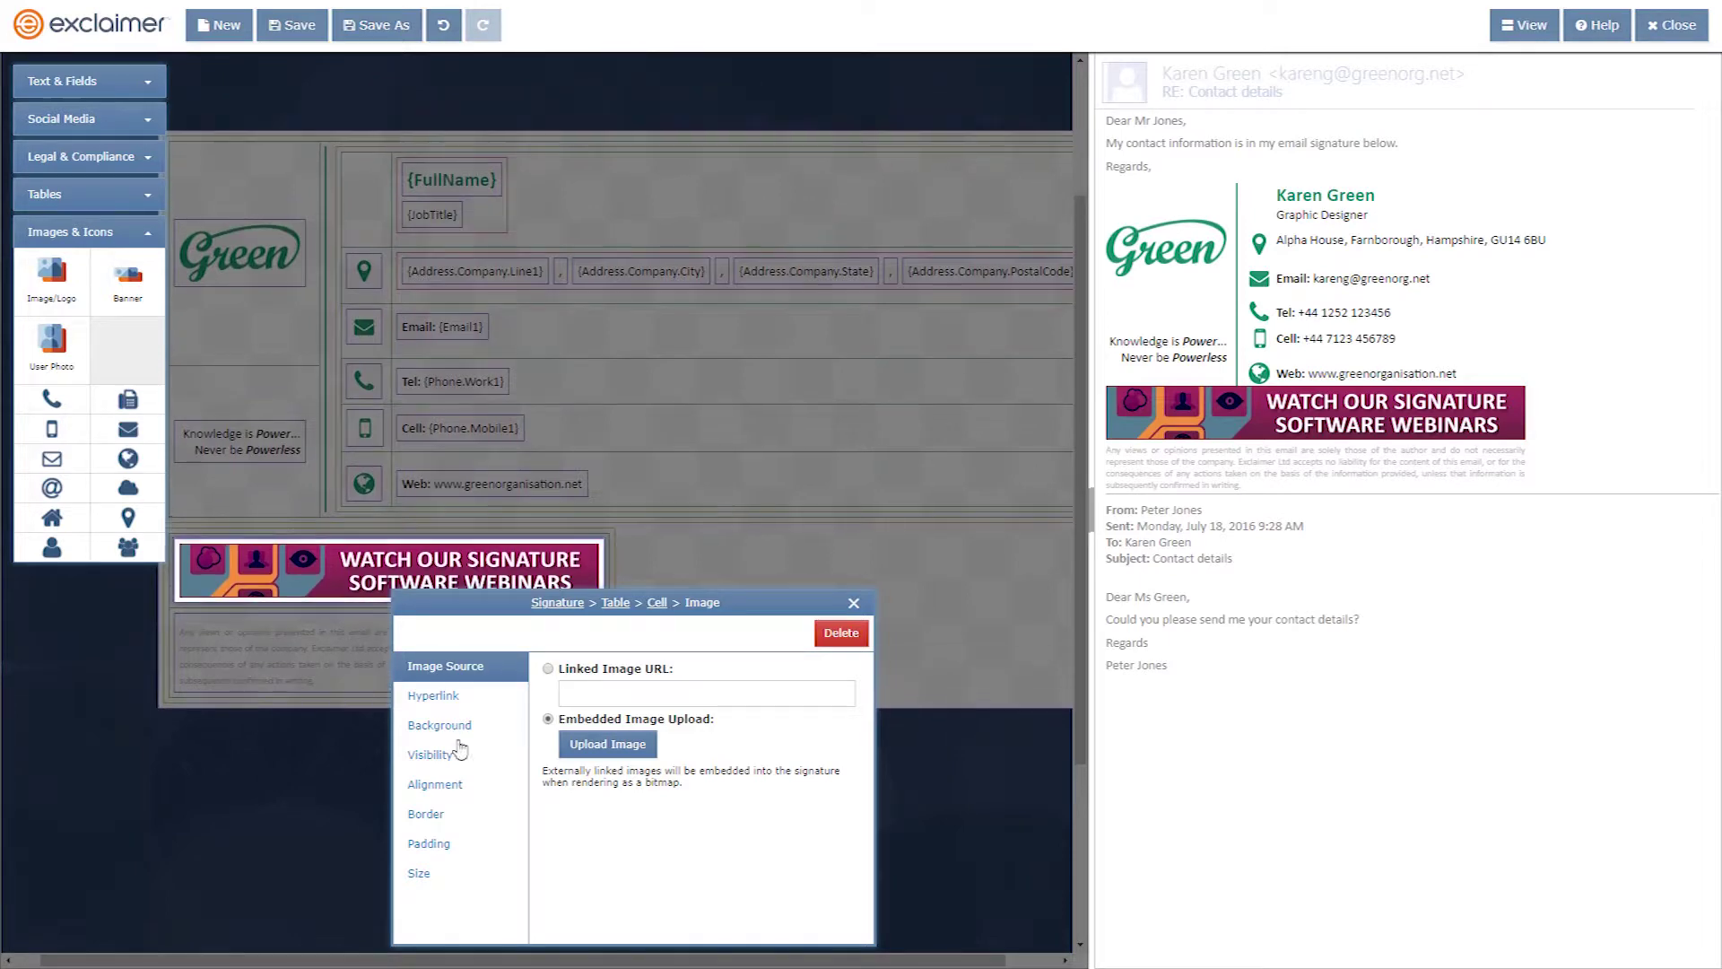
left_click(467, 852)
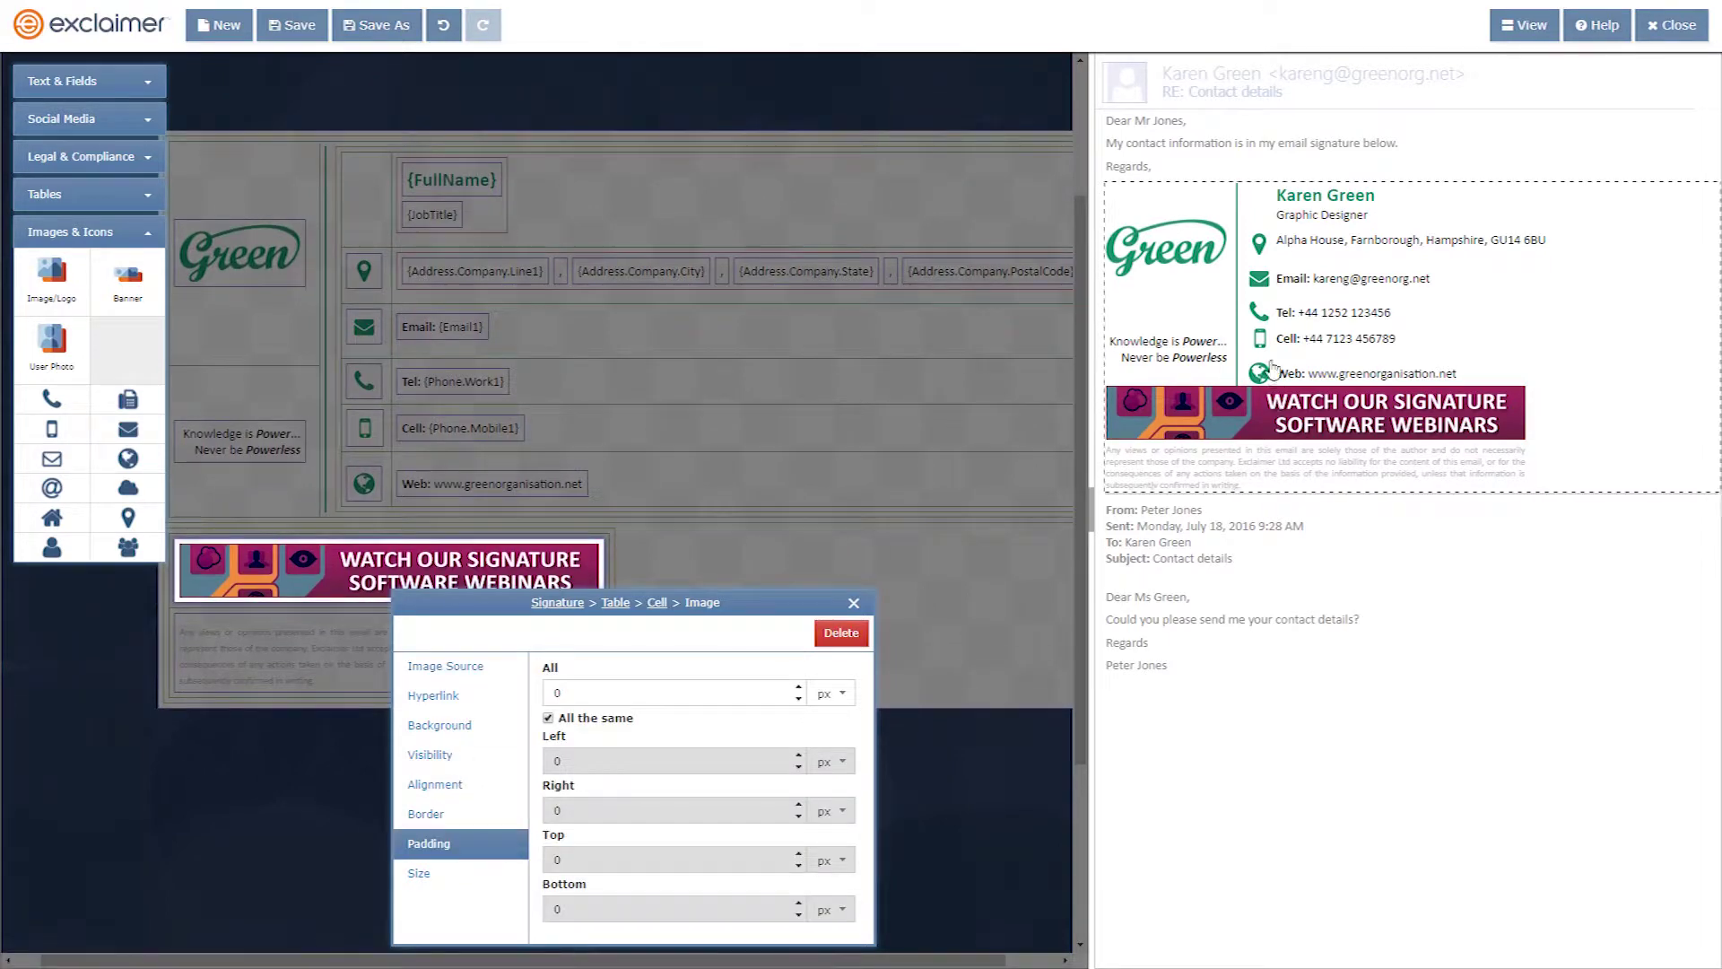
left_click(548, 719)
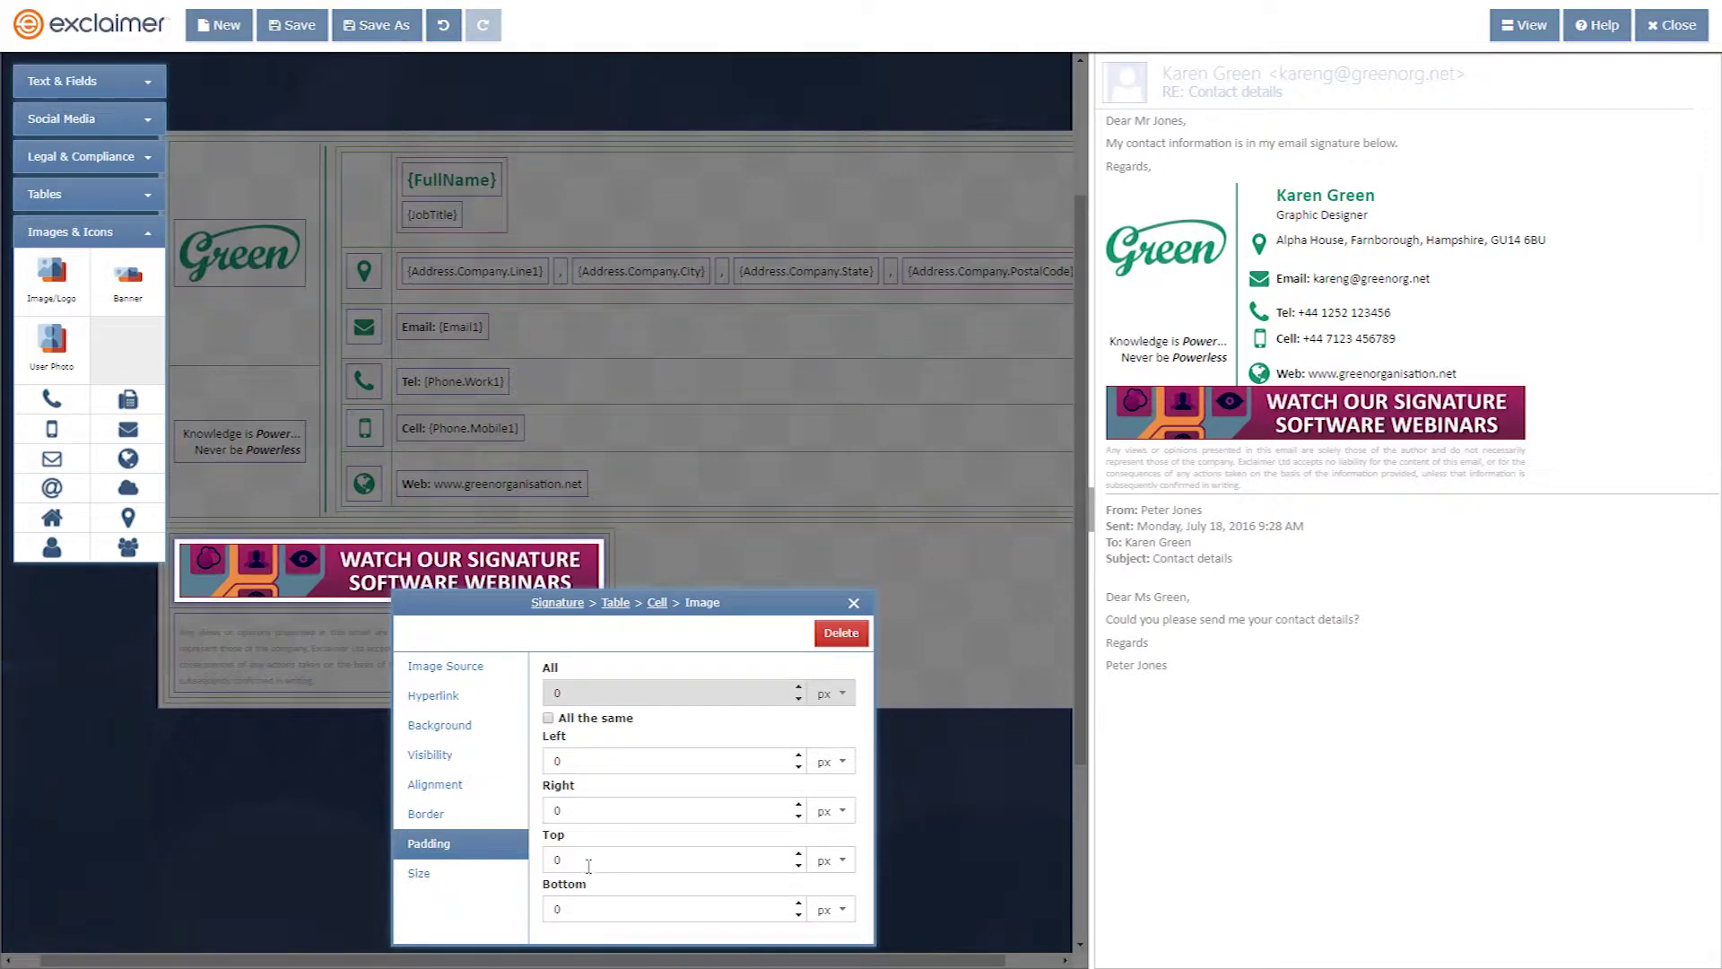
double_click(557, 860)
type("10")
left_click(346, 809)
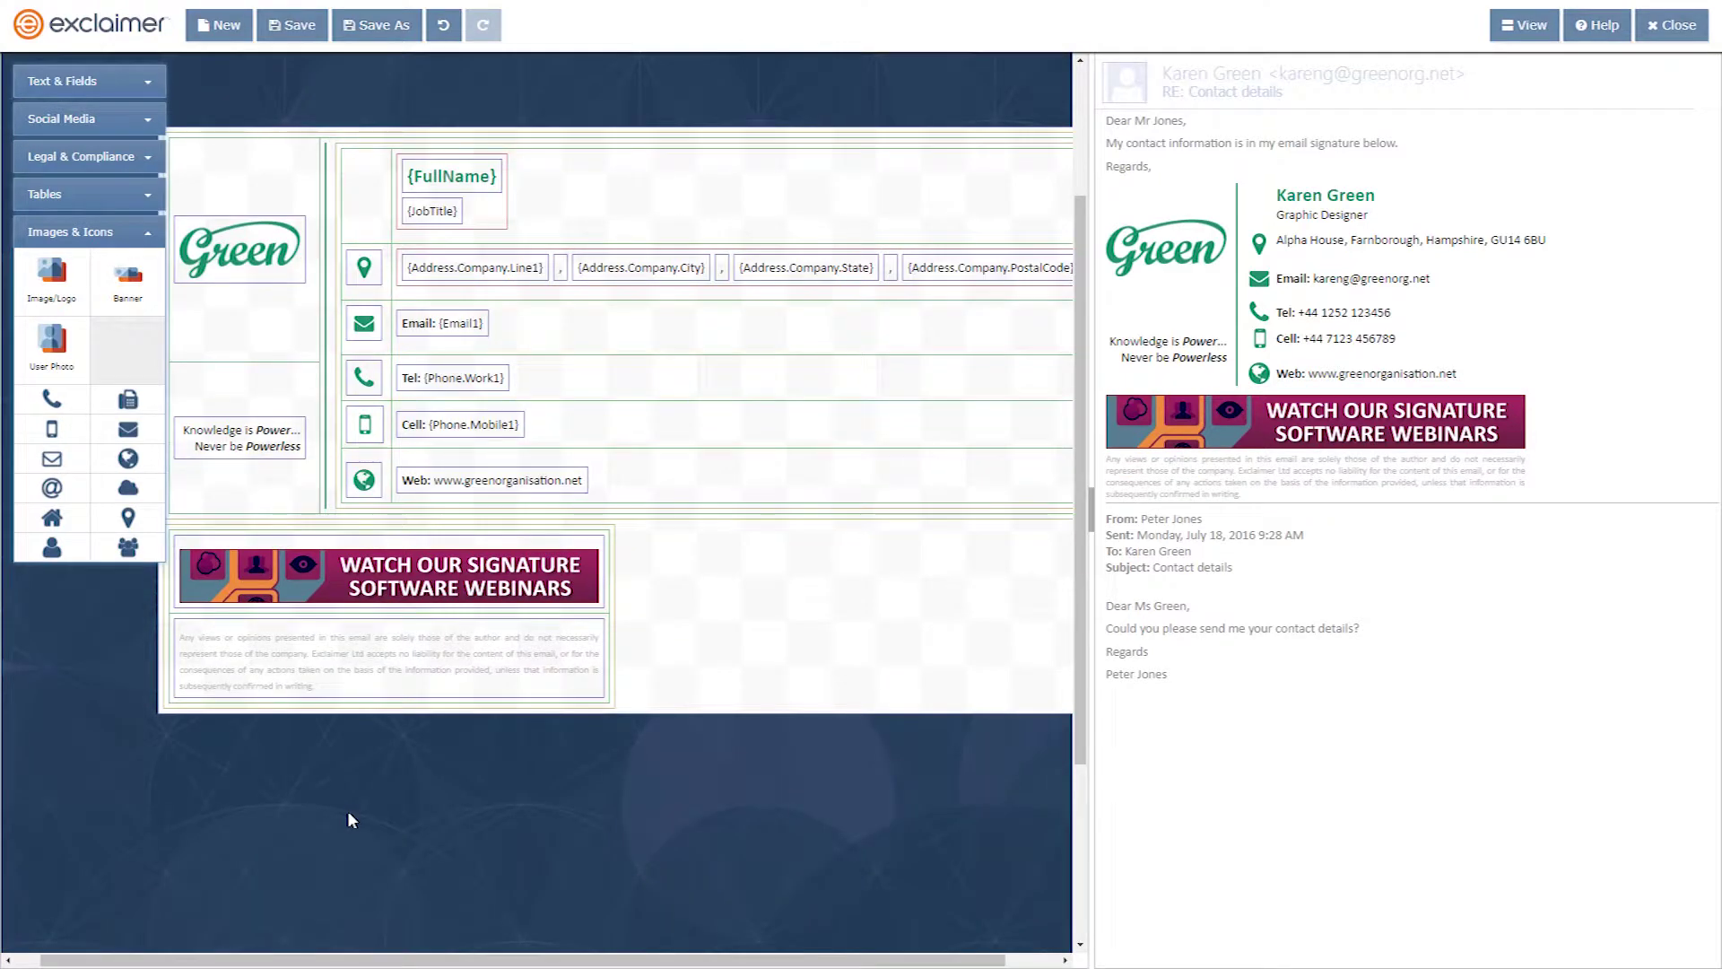
left_click(391, 592)
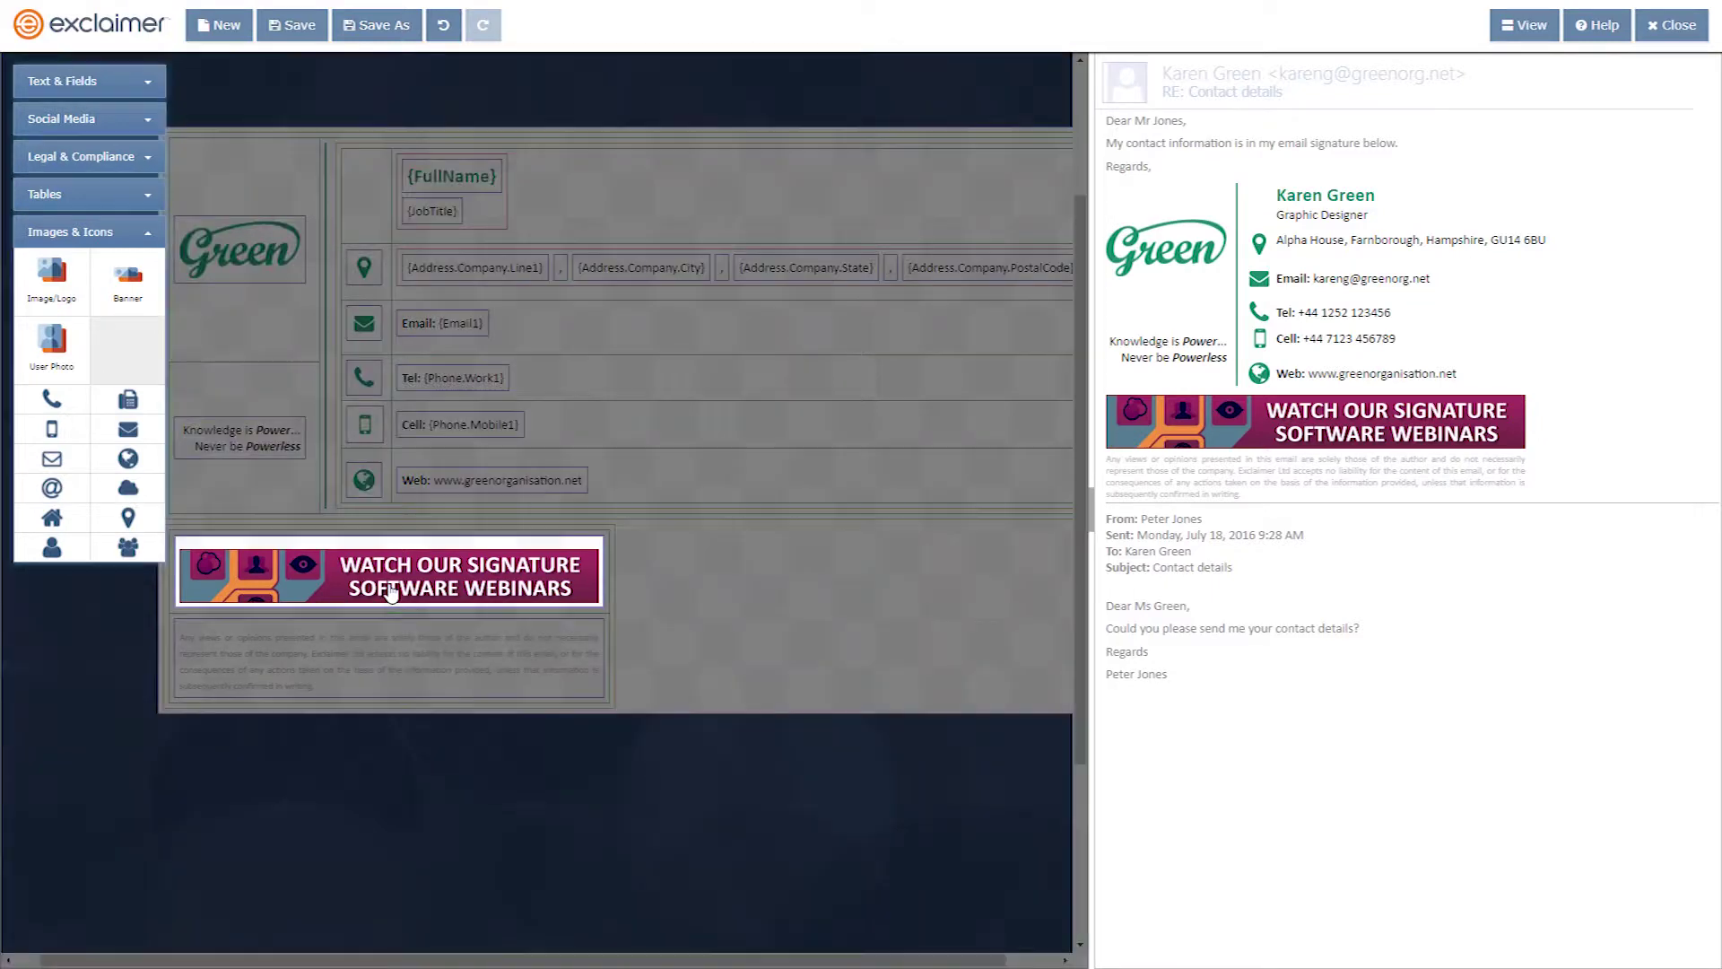
left_click(453, 697)
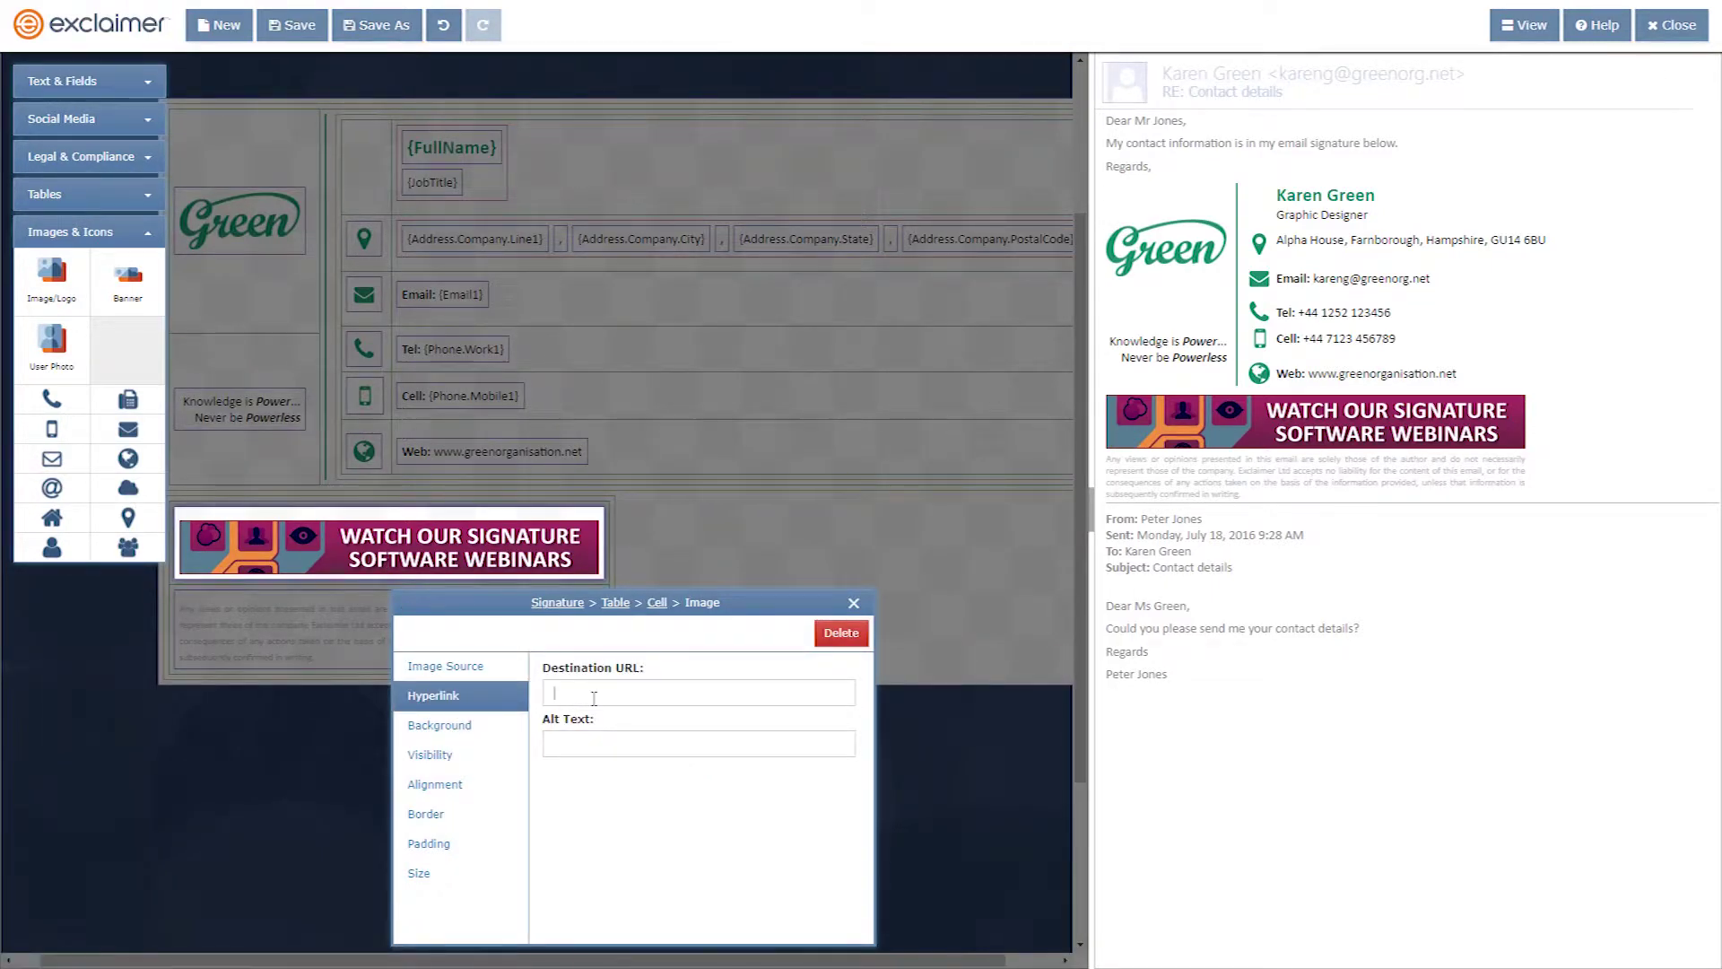
type("www.greenorganisation.net")
key("Tab")
type("Come watch our webinars!")
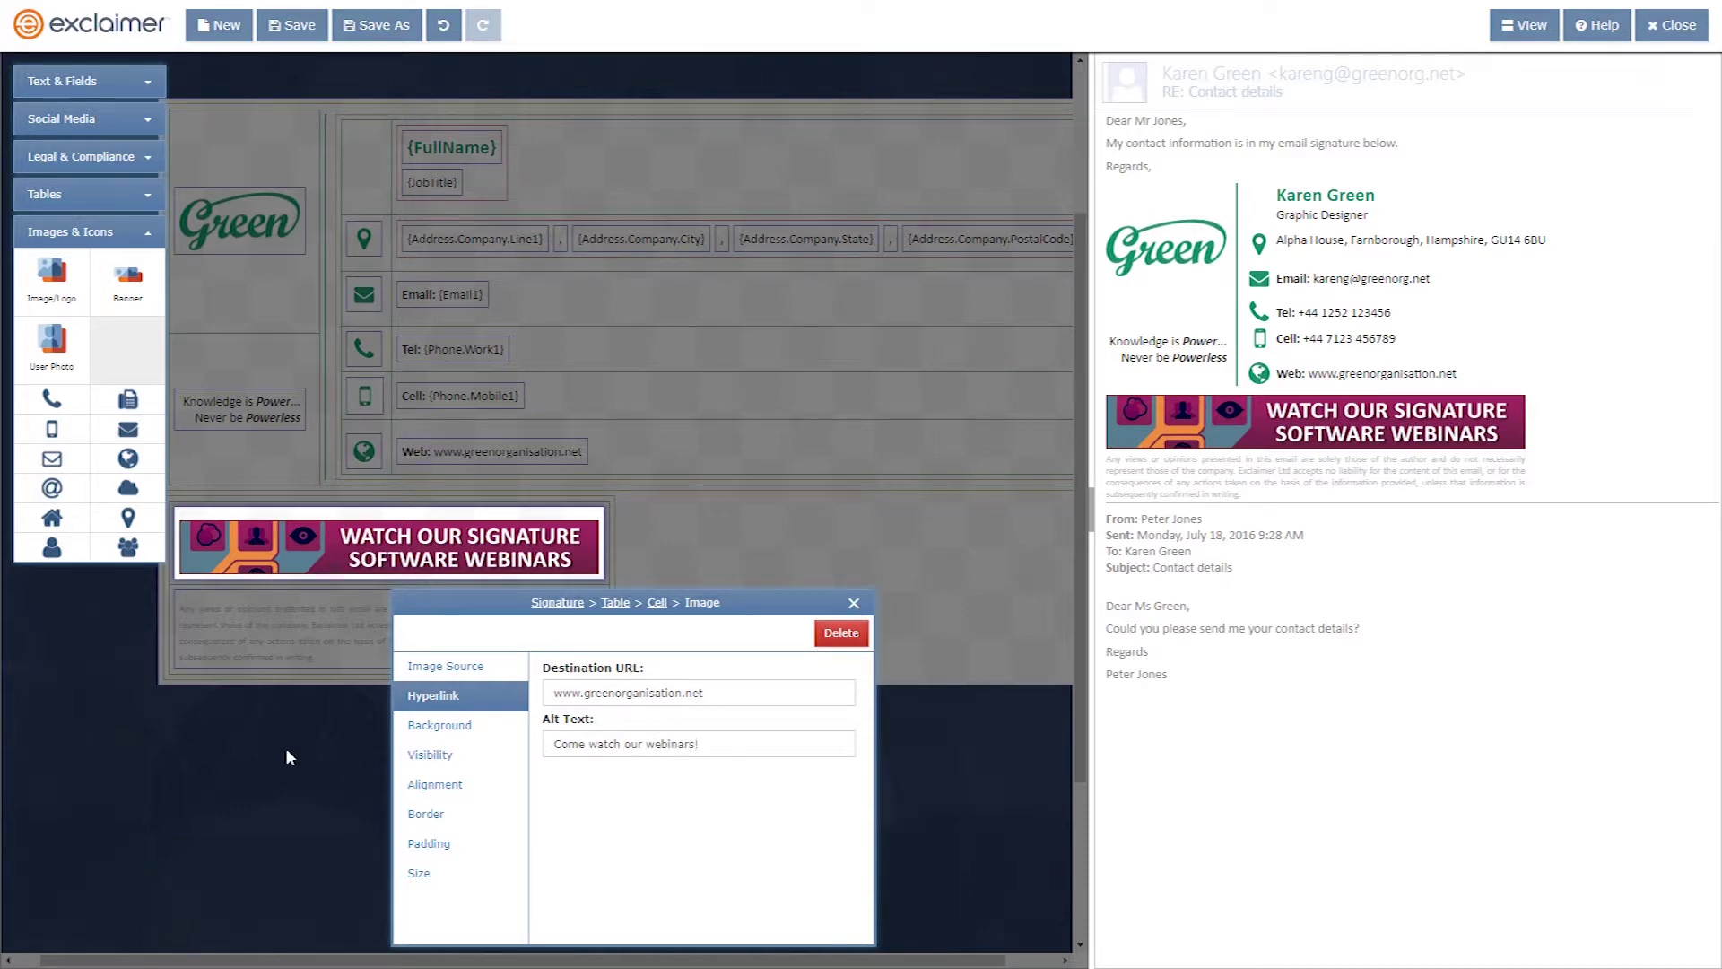
left_click(287, 753)
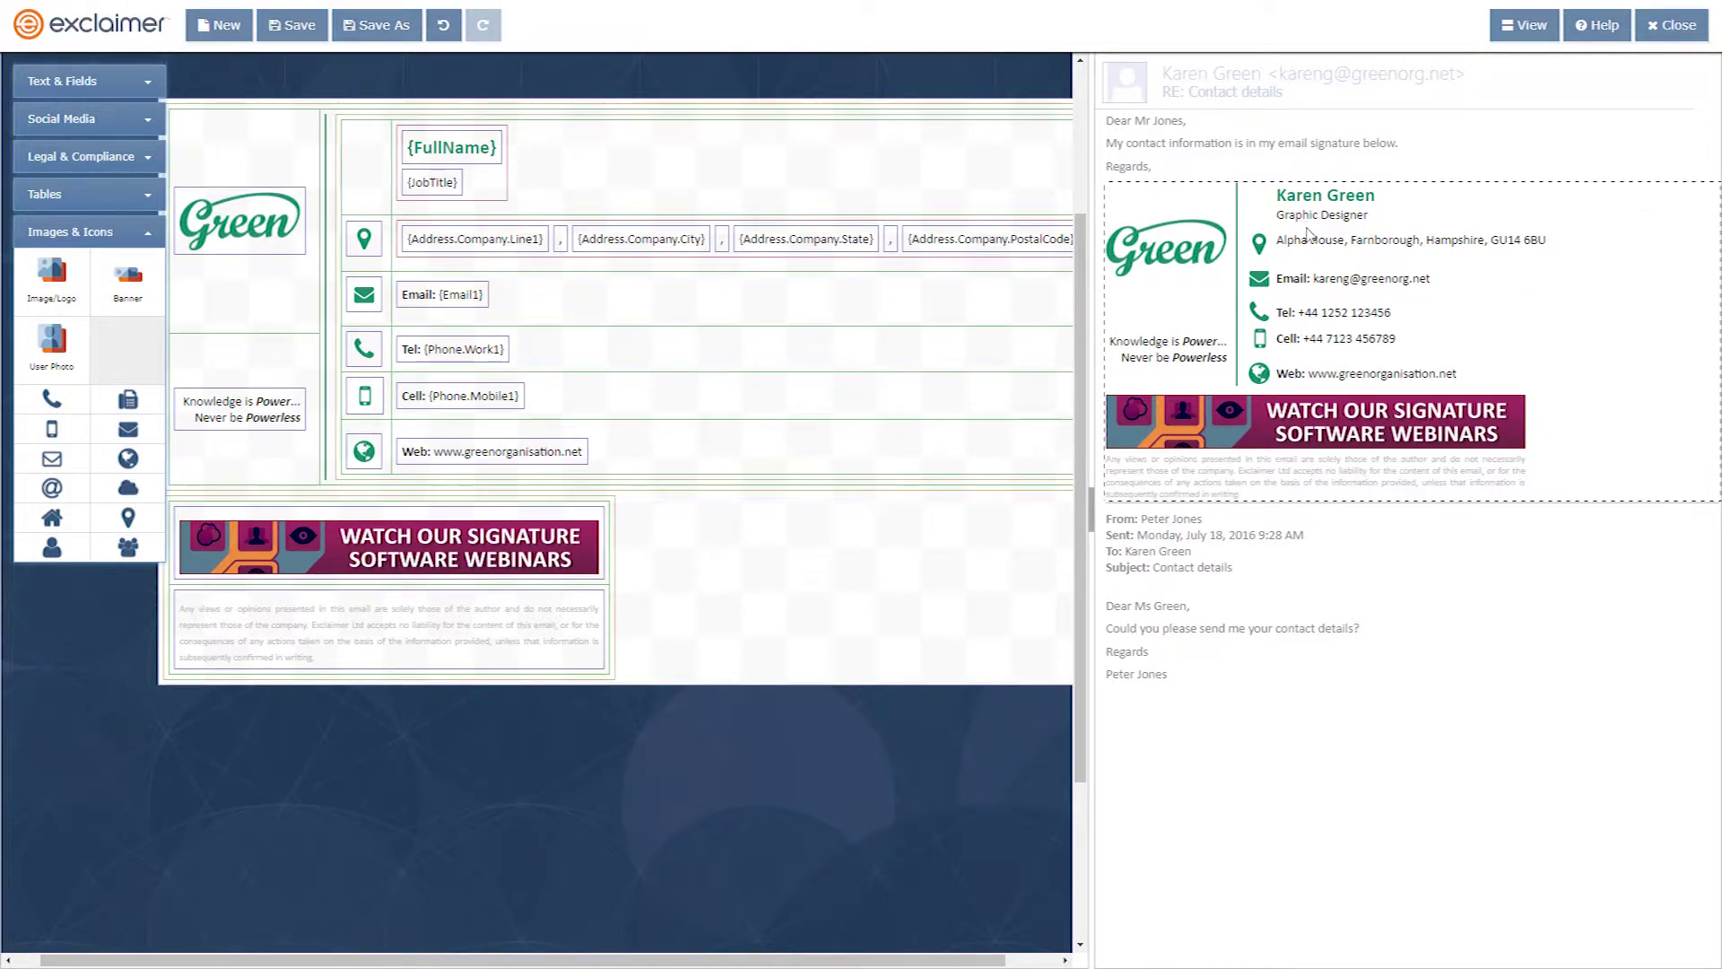
Step: Add a text element above the company address containing the {OrganizationName} field
left_click(83, 89)
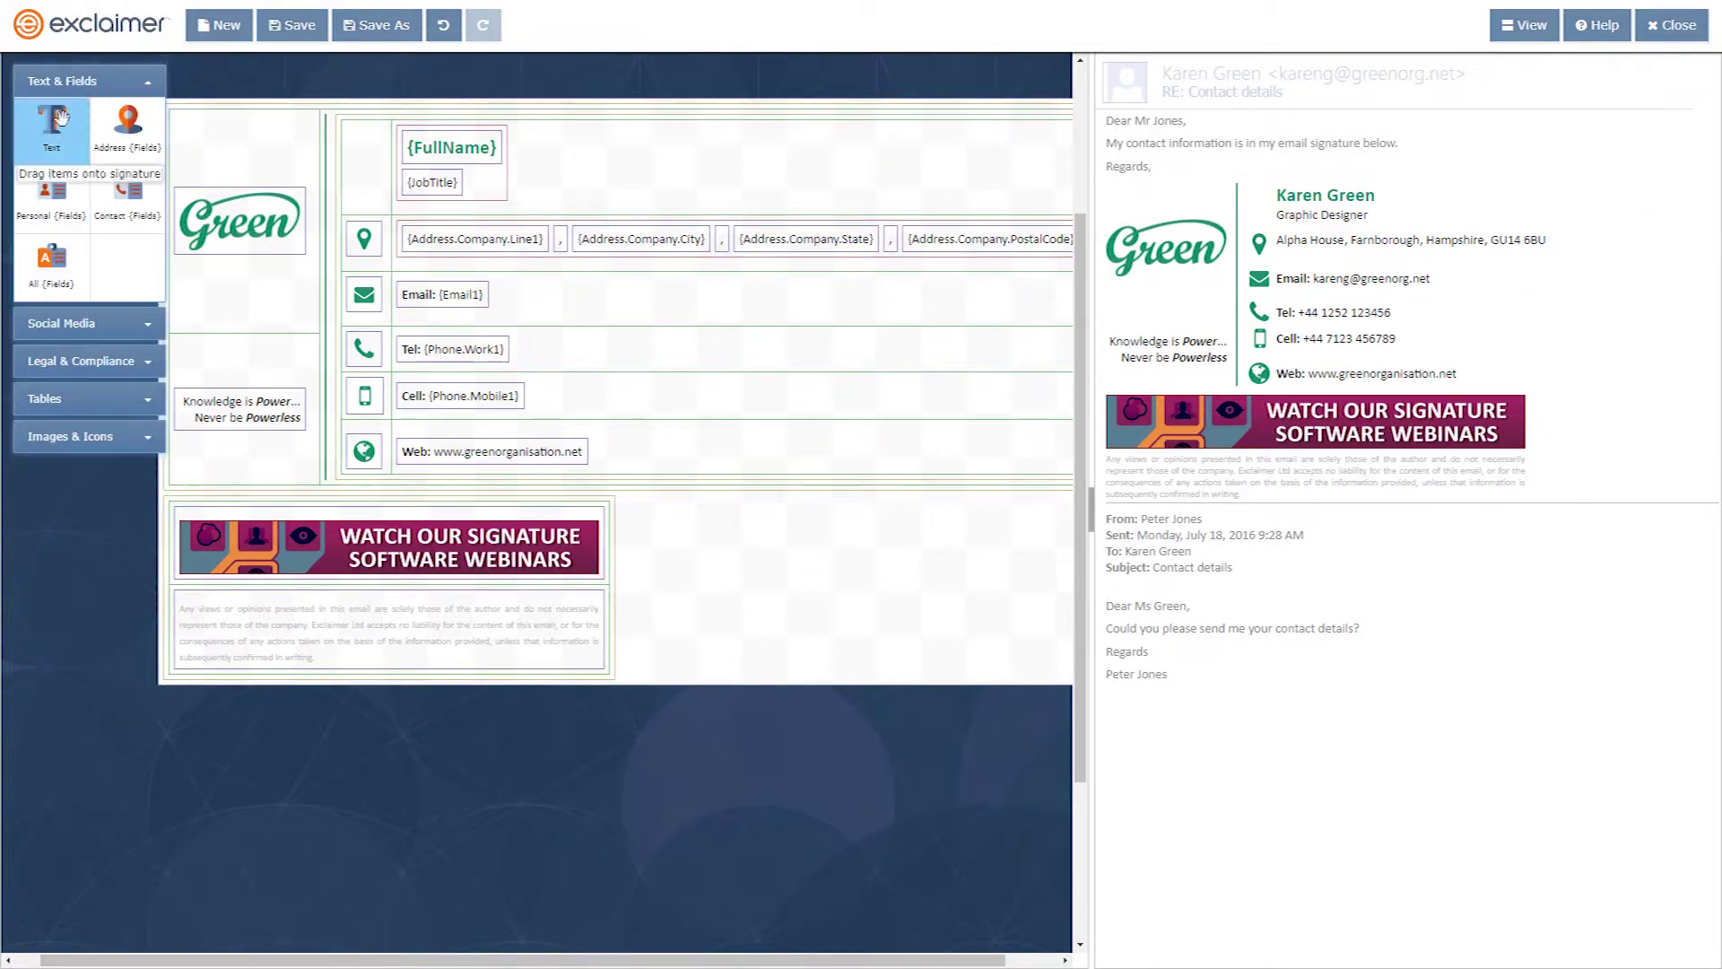
mouse_move(51, 121)
left_mouse_down()
mouse_move(329, 201)
mouse_move(565, 238)
mouse_move(481, 226)
left_mouse_up()
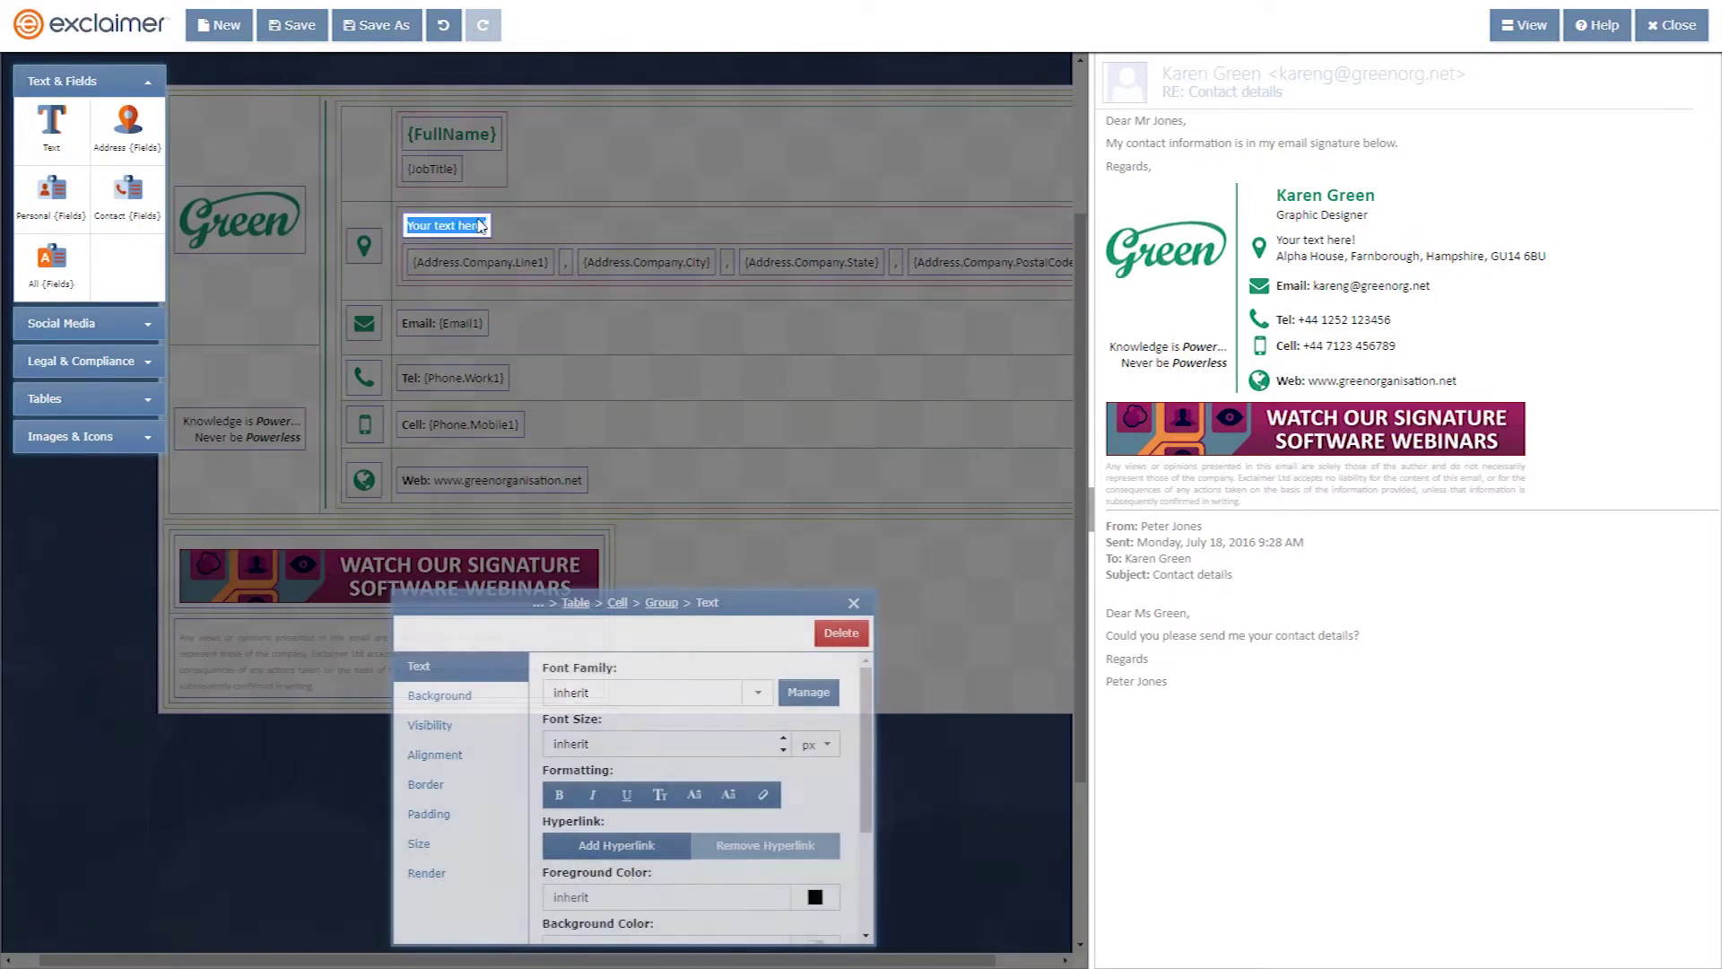
type("Green")
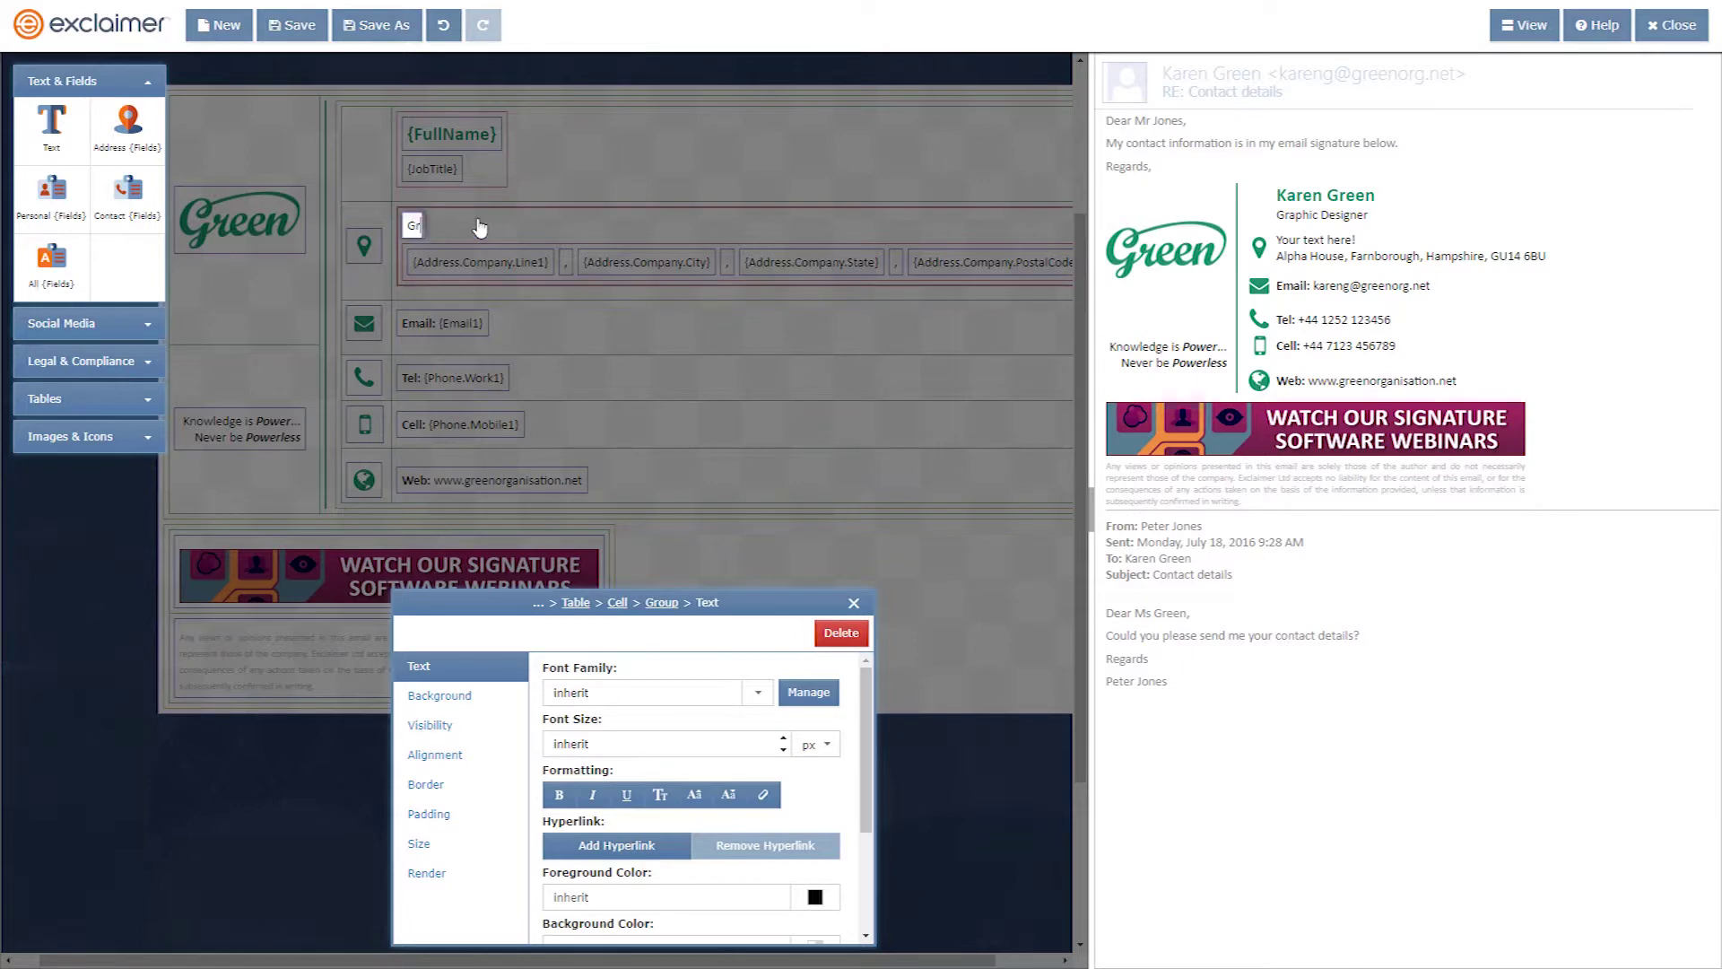
key("BackSpace")
key("BackSpace")
key("BackSpace")
key("BackSpace")
key("BackSpace")
type("{")
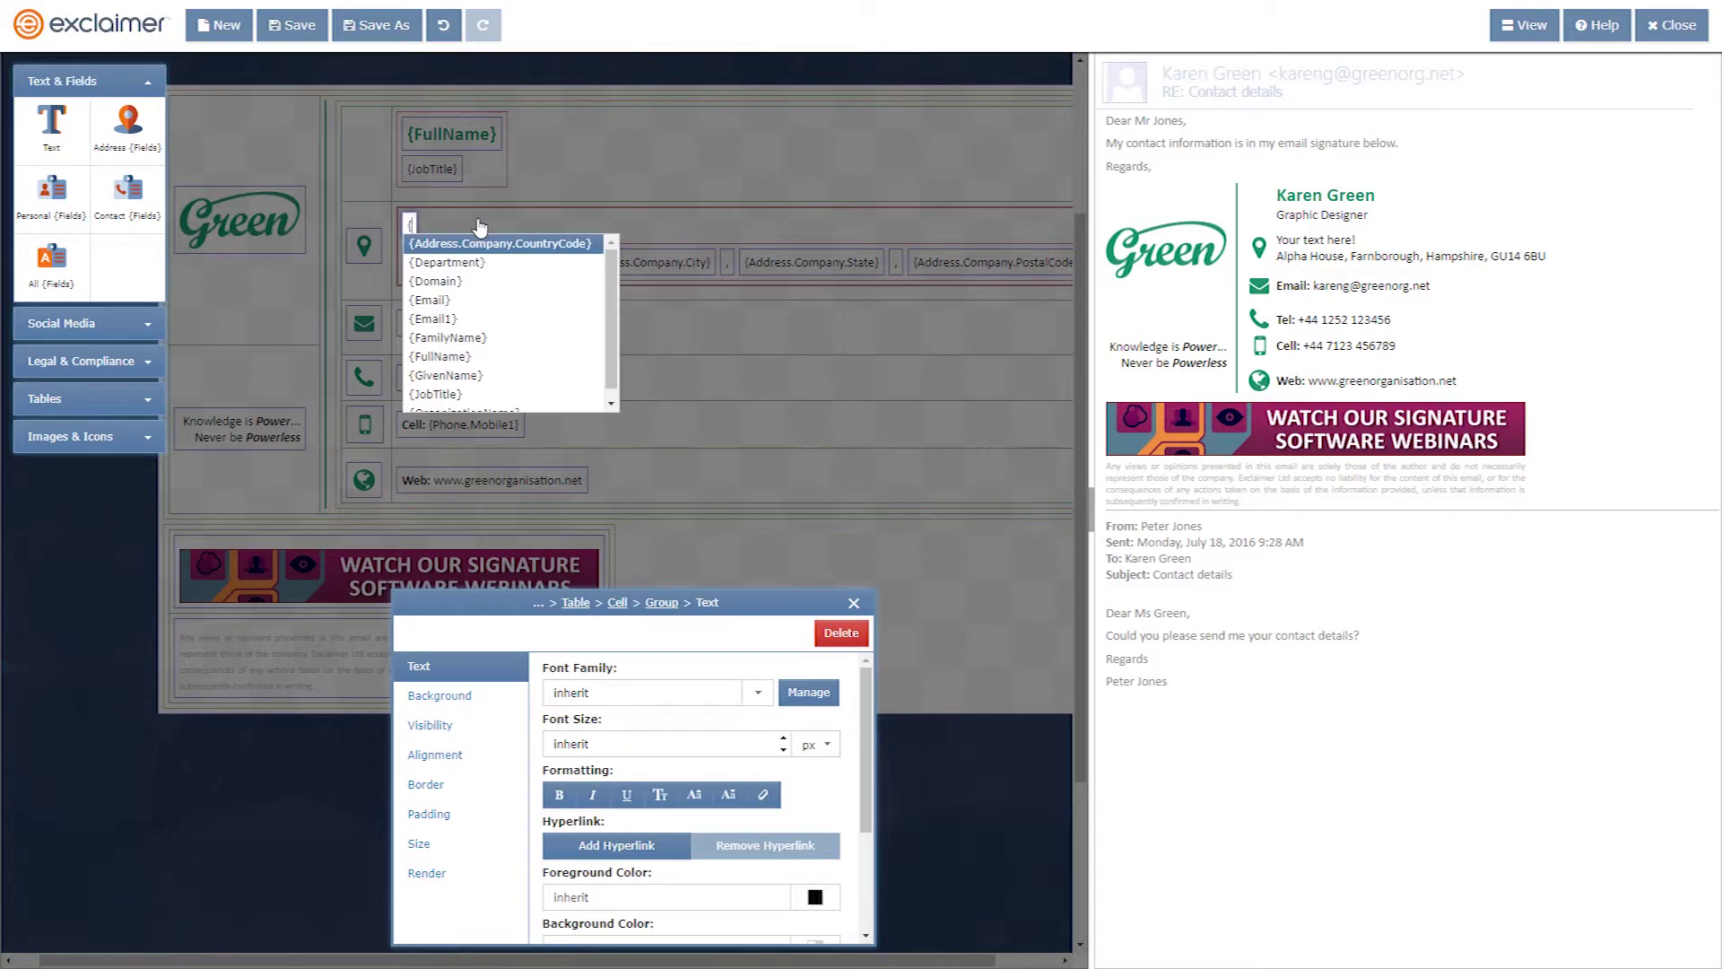
type("o")
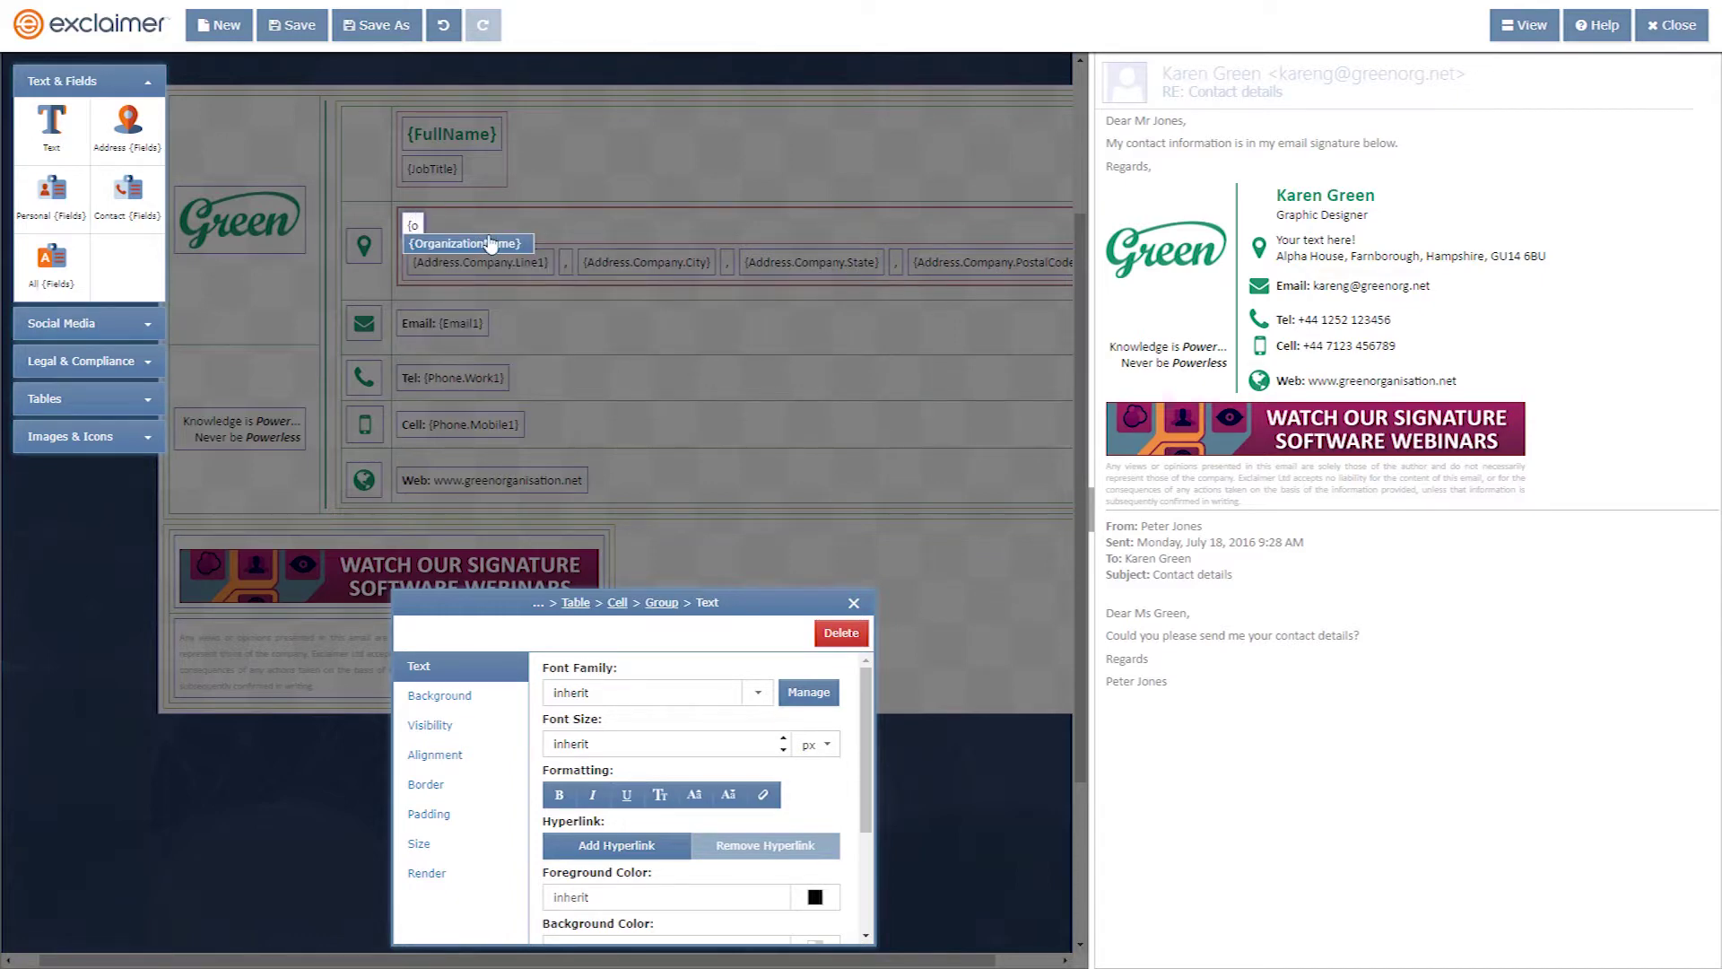
left_click(484, 243)
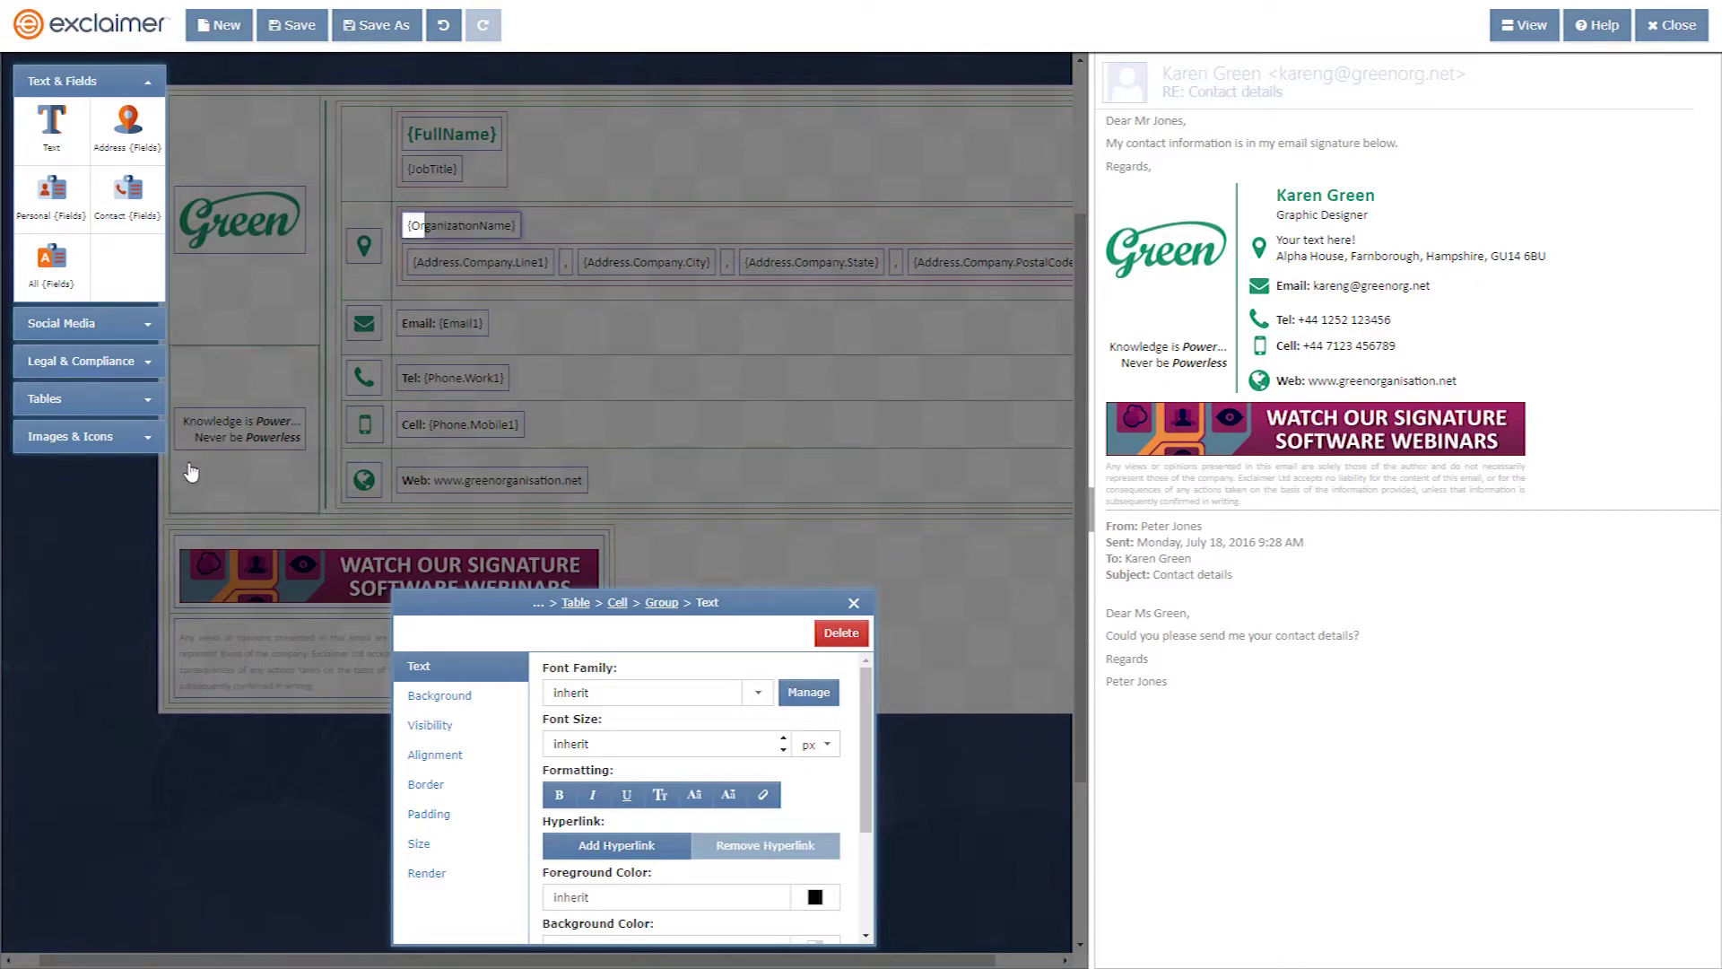
left_click(76, 530)
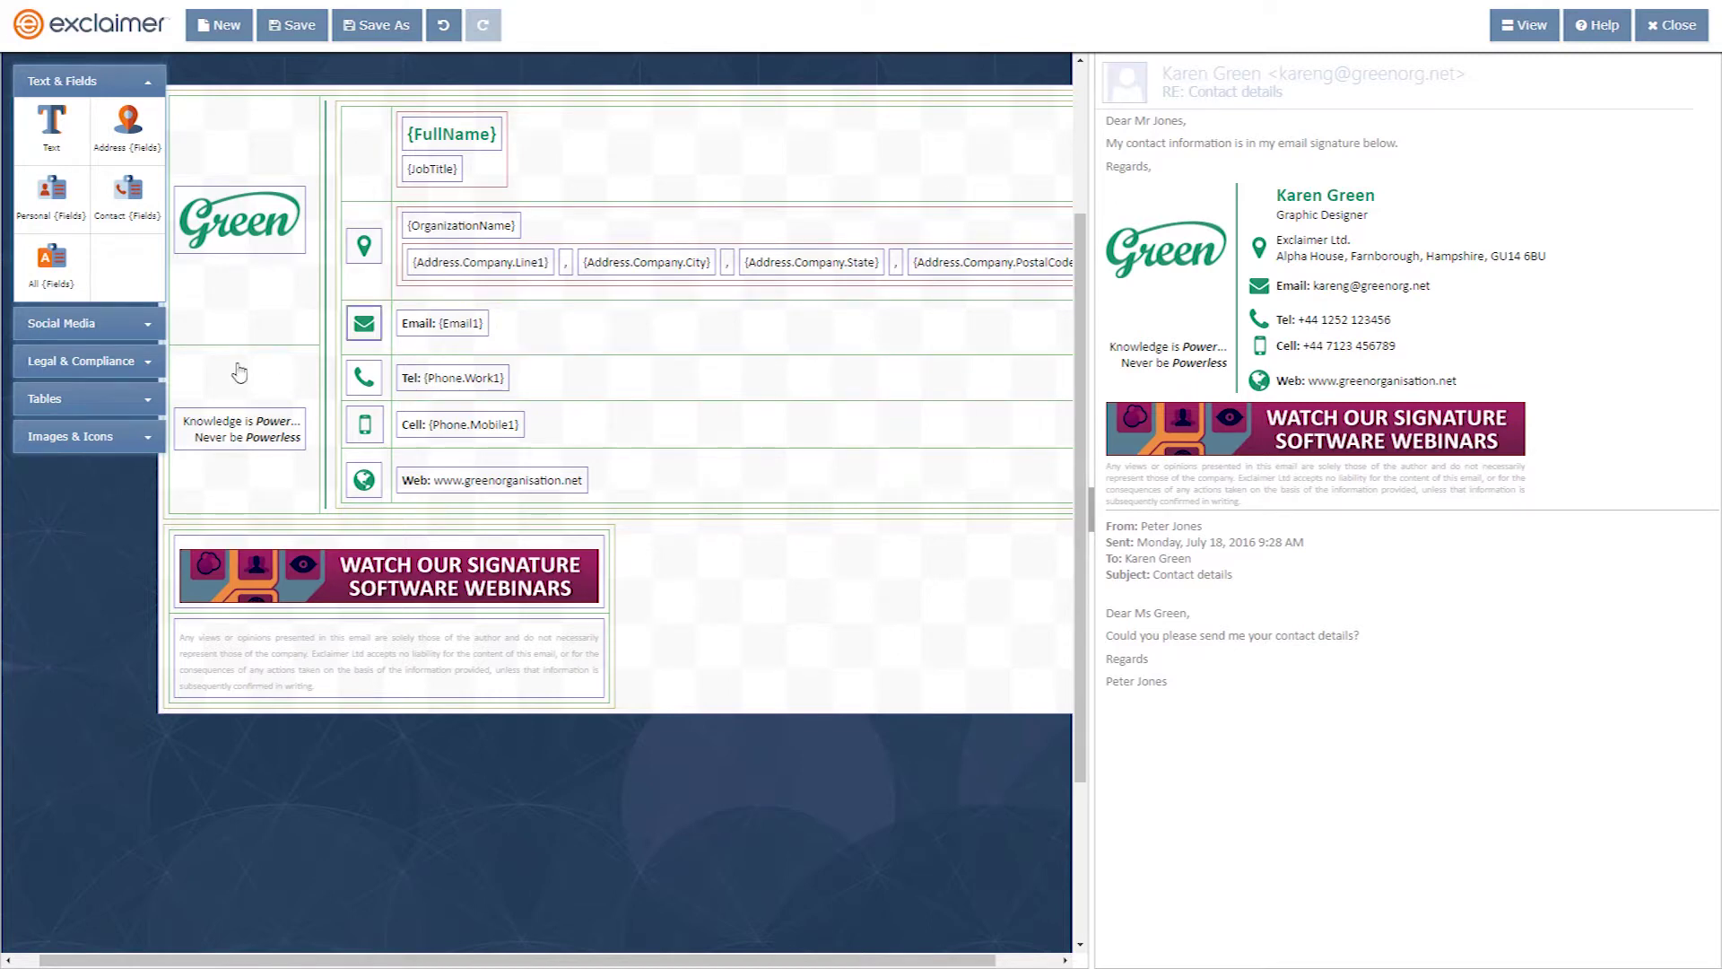
Step: Place a horizontally centred User Photo beneath the Green logo, then leave the editor
left_click(75, 436)
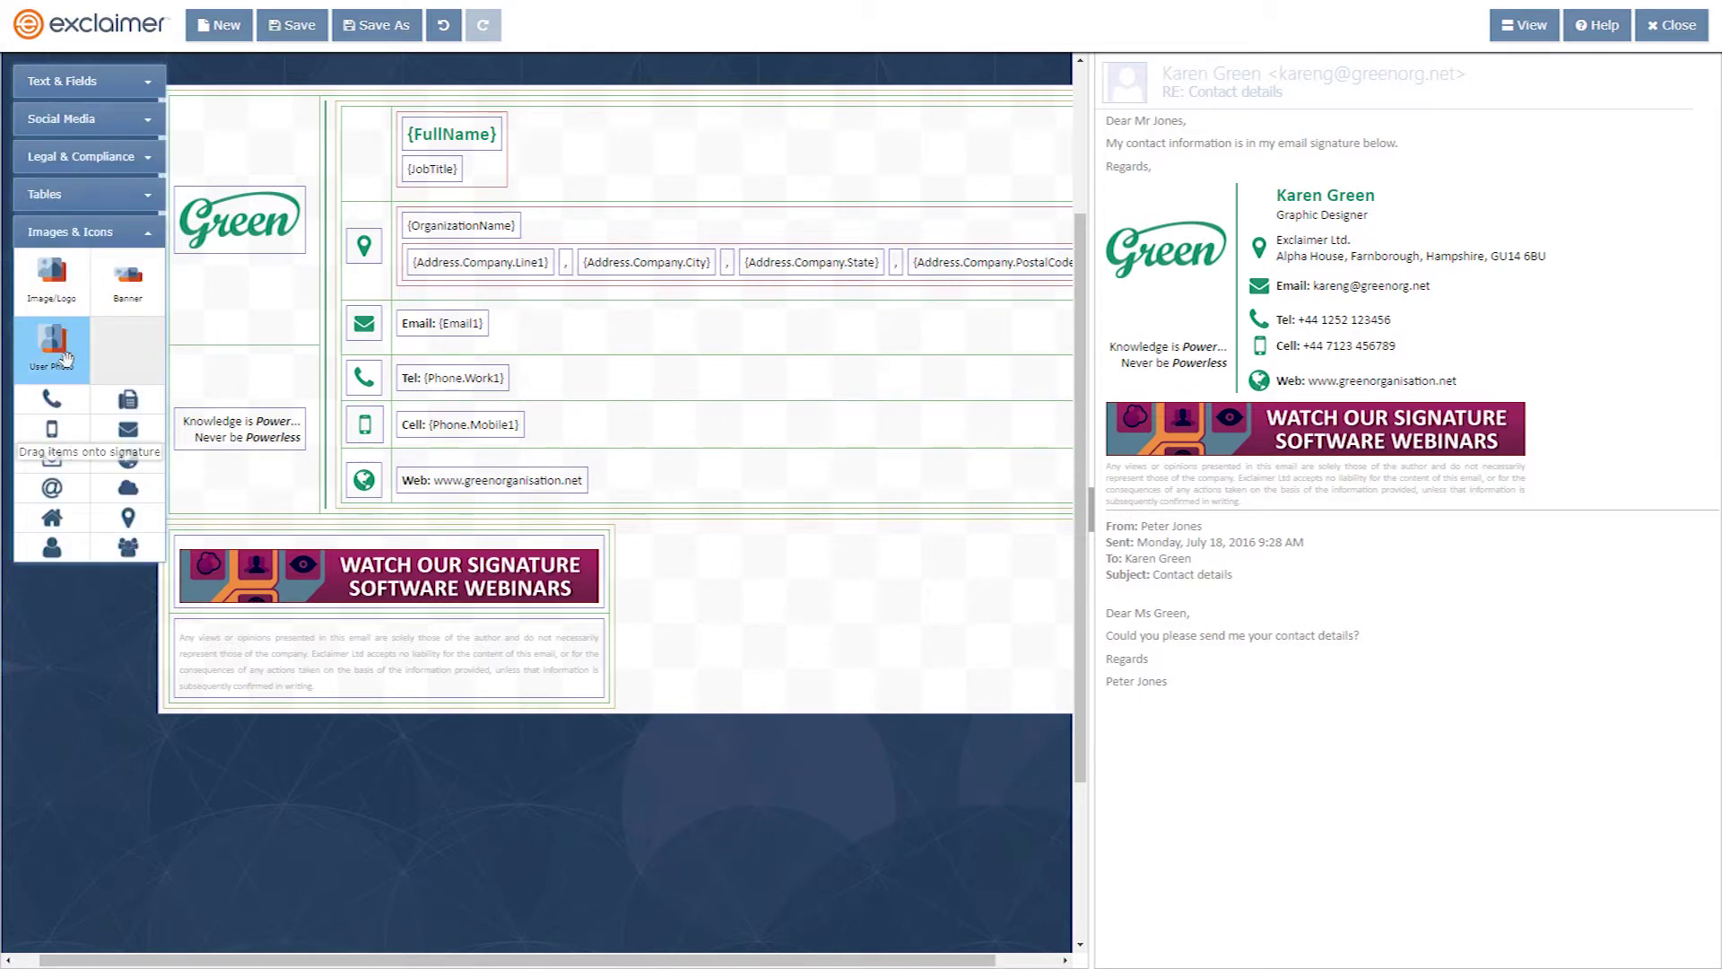
left_click_drag(52, 341, 229, 346)
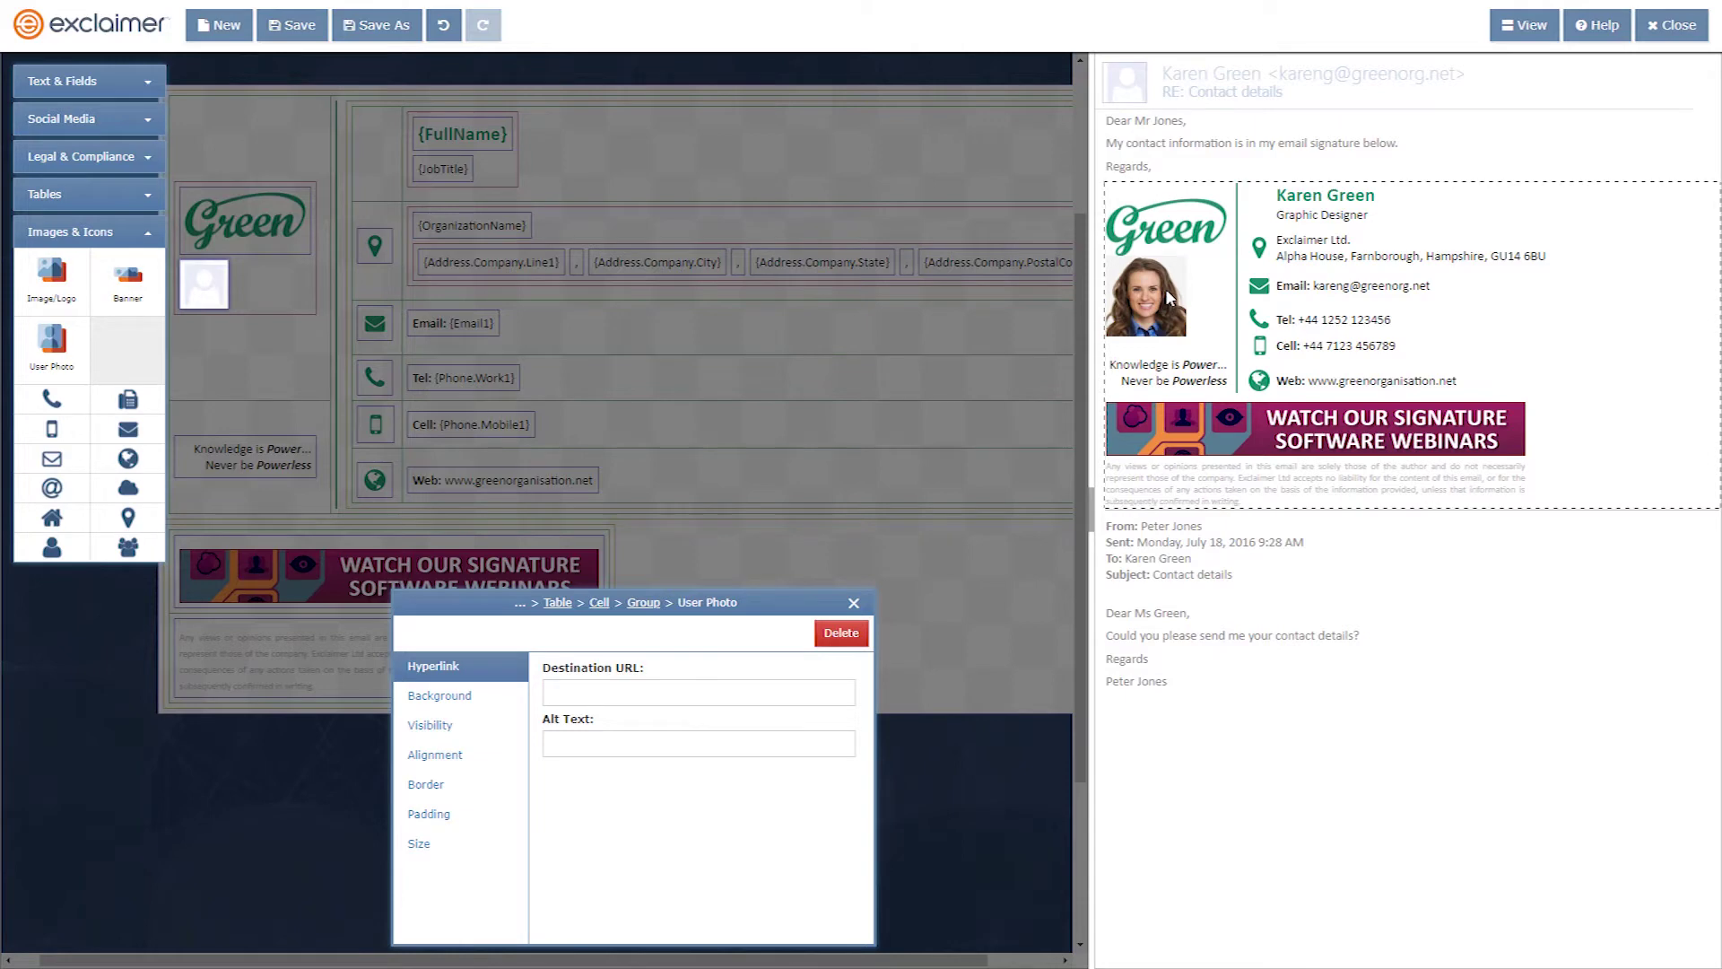
left_click(446, 754)
left_click(676, 696)
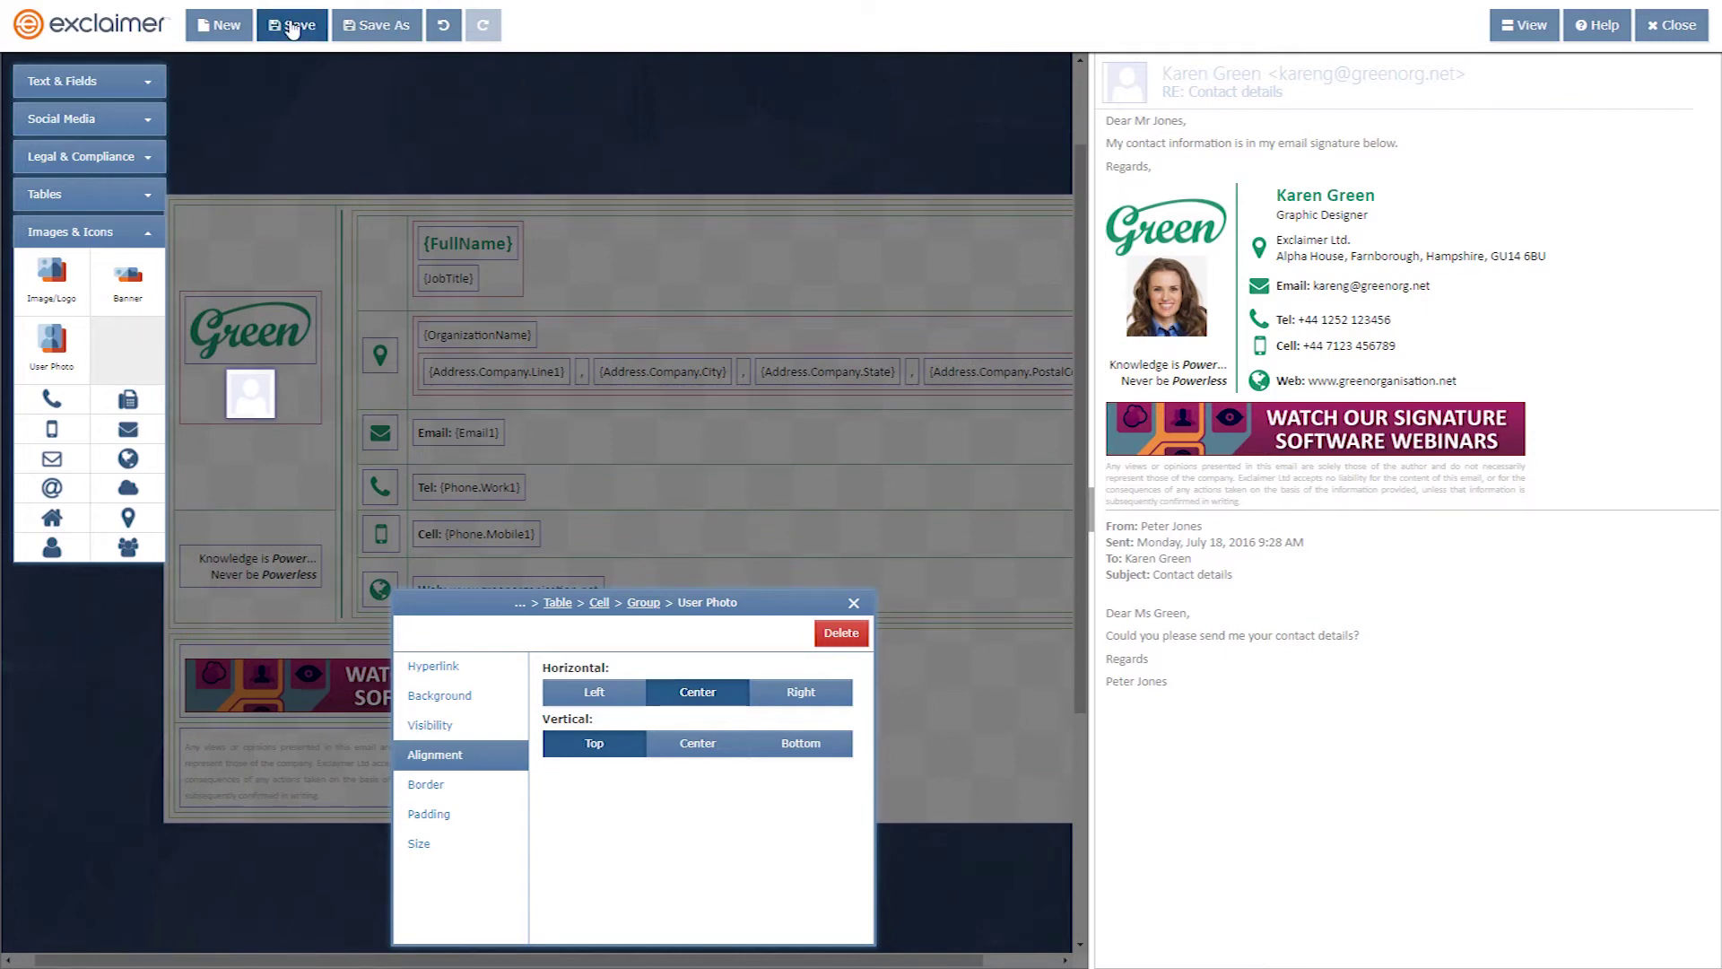
left_click(1692, 40)
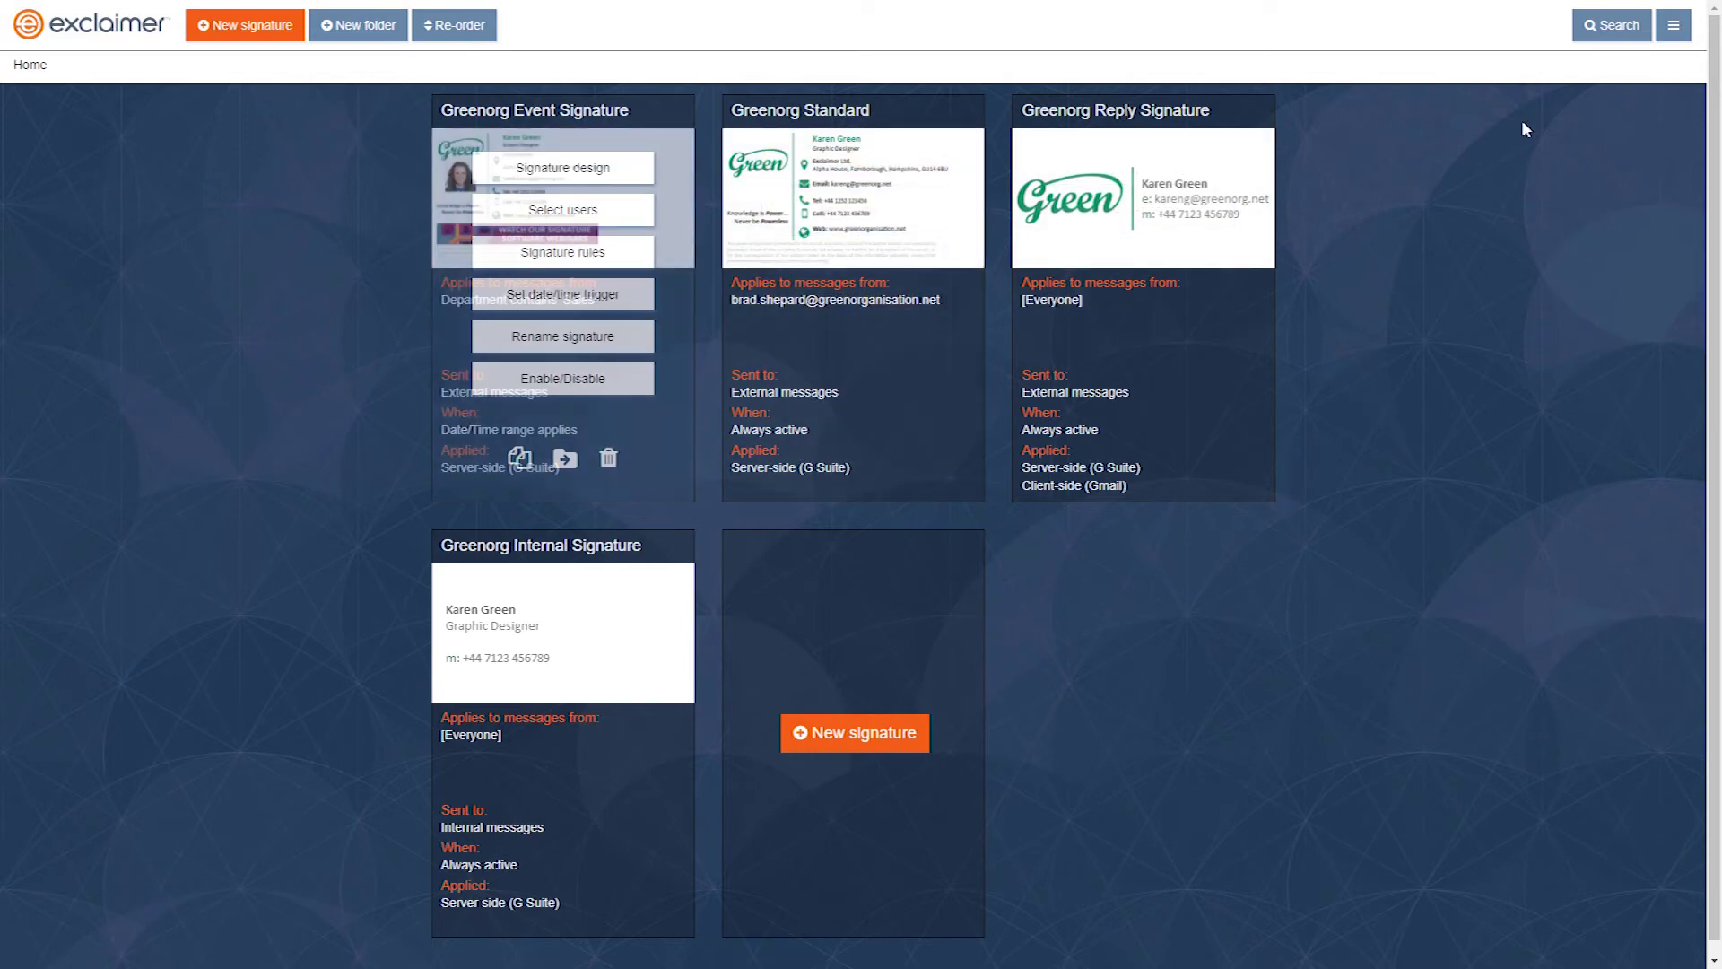
Step: Return to the signature list and briefly open the hamburger menu on the Home page
left_click(1675, 29)
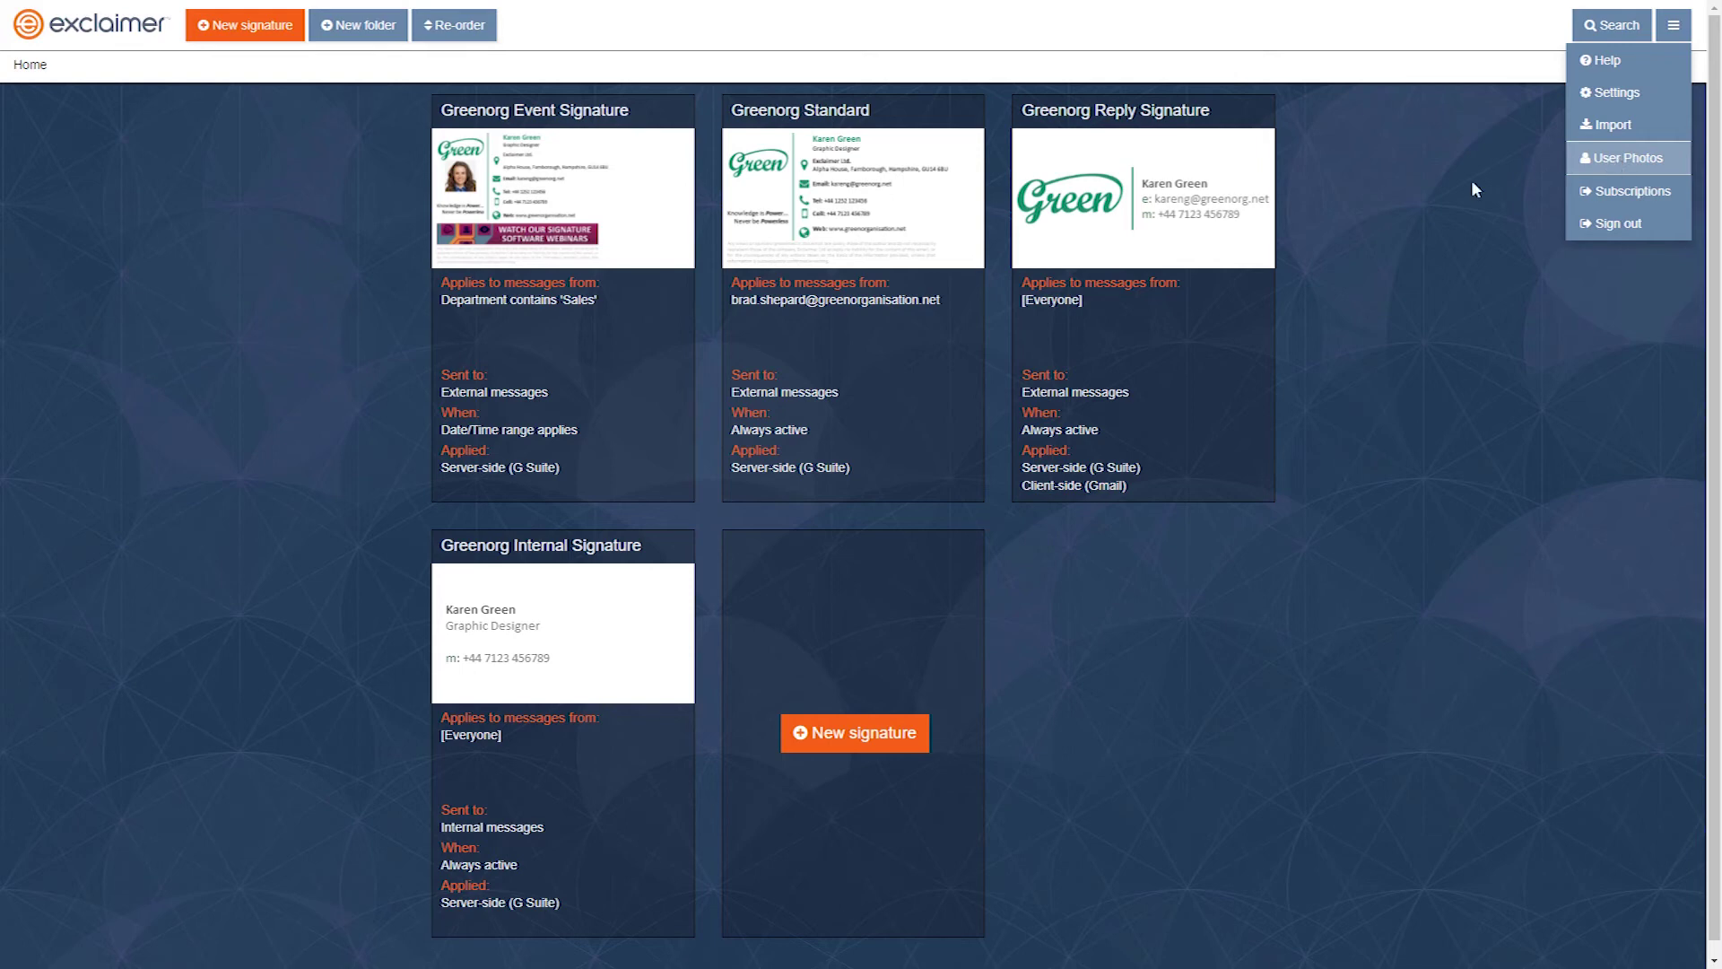
mouse_move(556, 173)
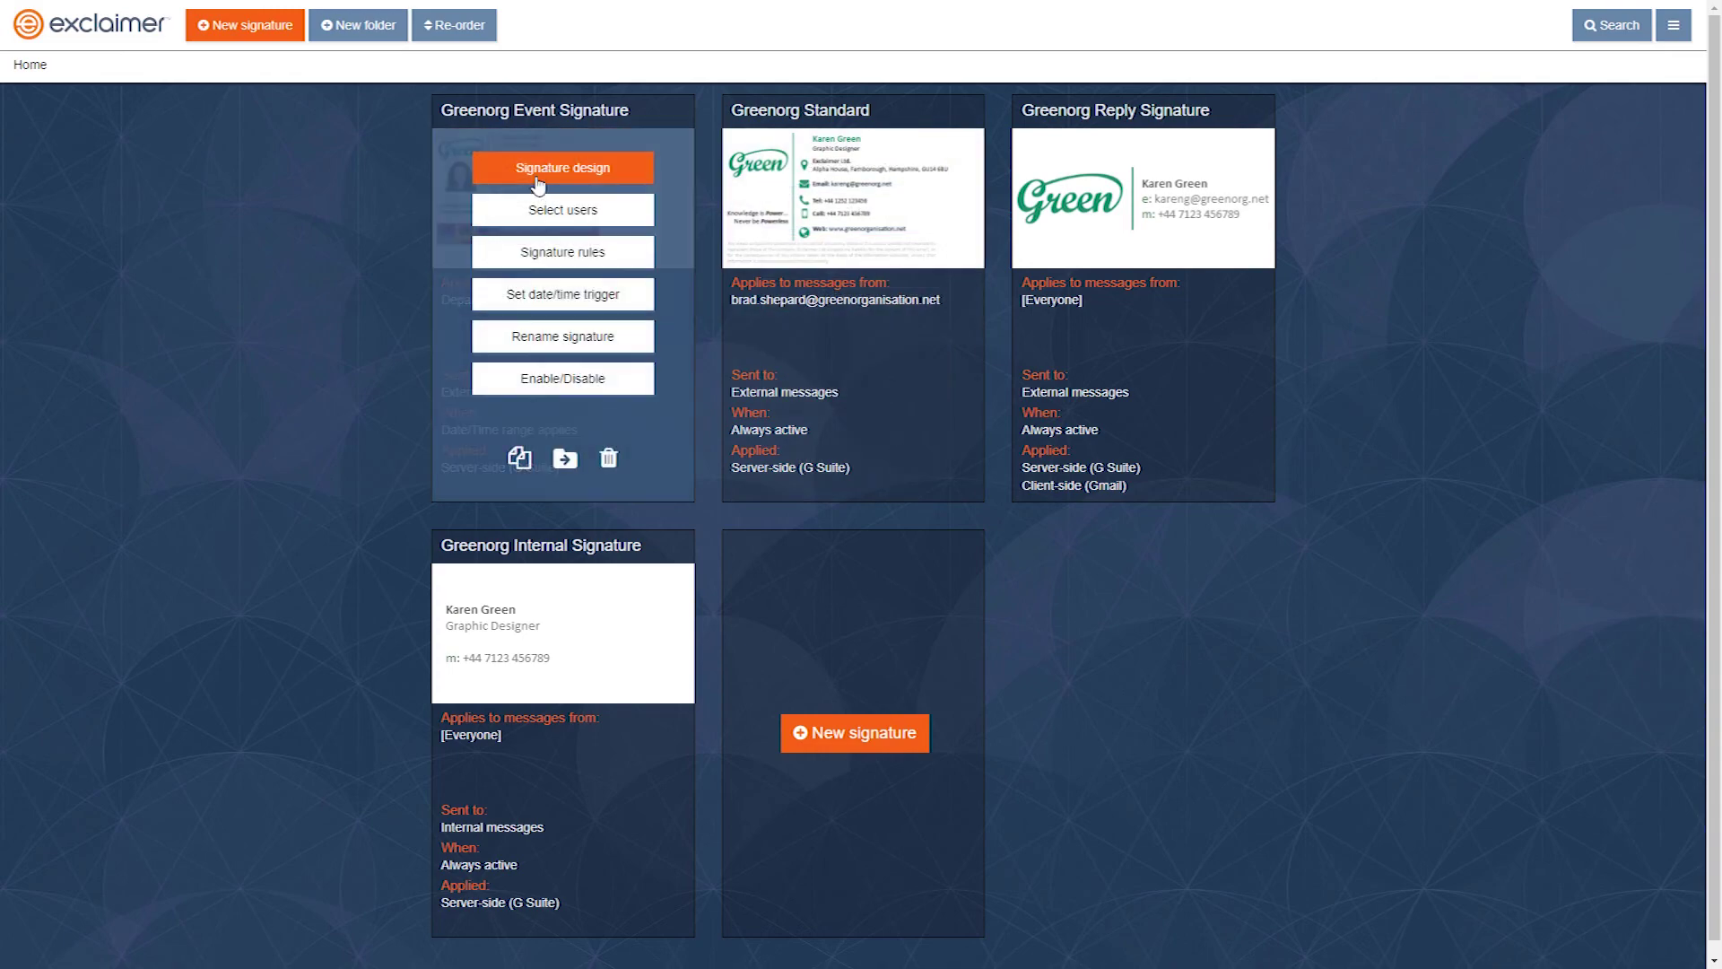